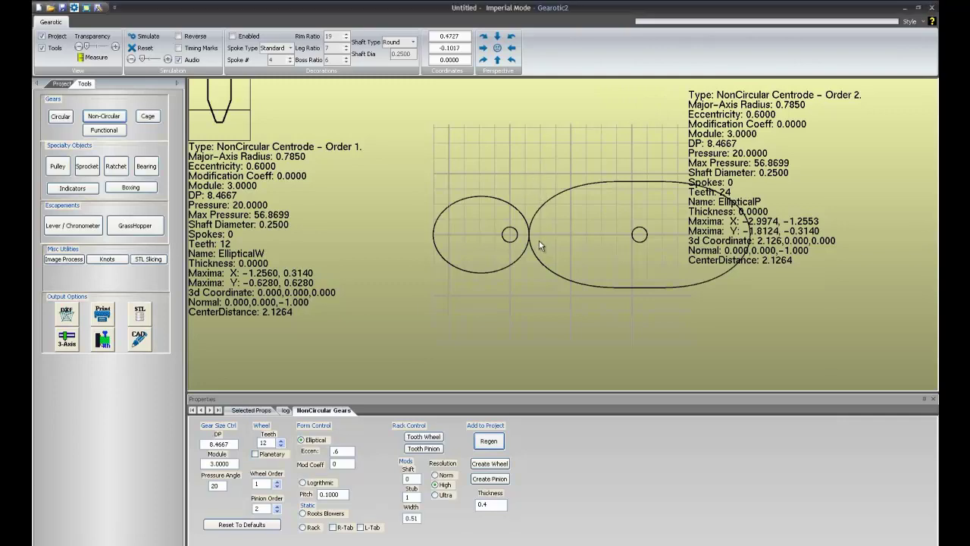
# Cut teeth onto the 12-tooth elliptical wheel and zoom in on the meshing point to inspect them.
pyautogui.scroll(3, 537, 242)
pyautogui.scroll(2, 537, 244)
pyautogui.moveTo(443, 258); pyautogui.dragTo(667, 305)
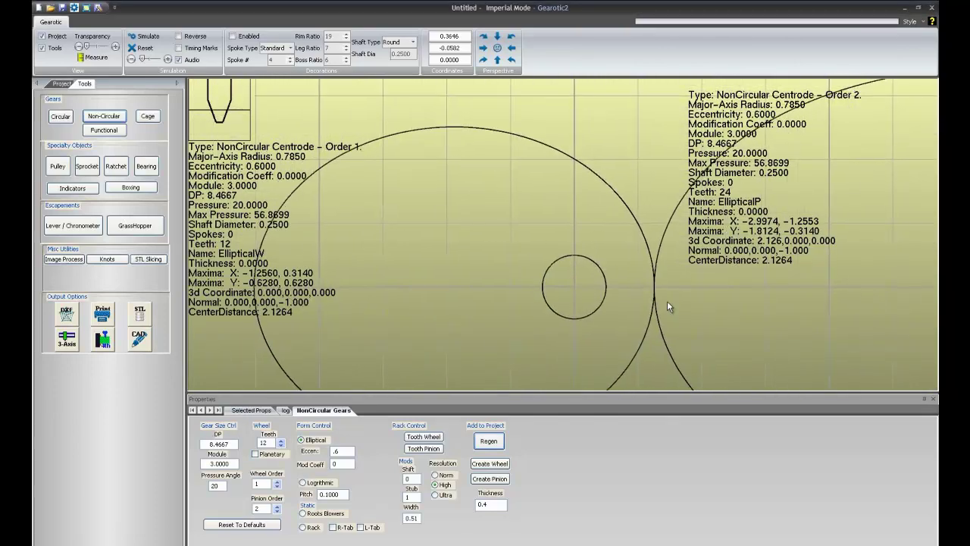
pyautogui.click(432, 438)
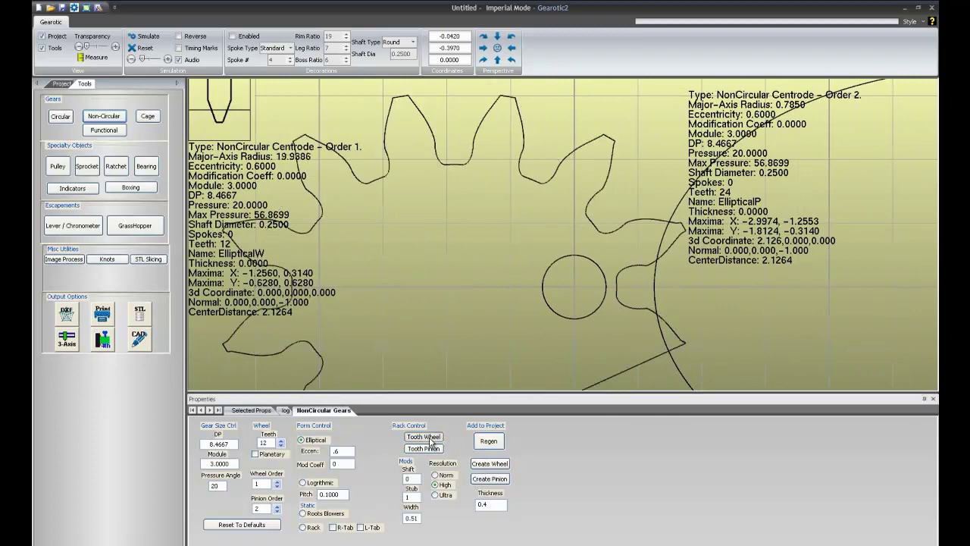
pyautogui.scroll(5, 588, 295)
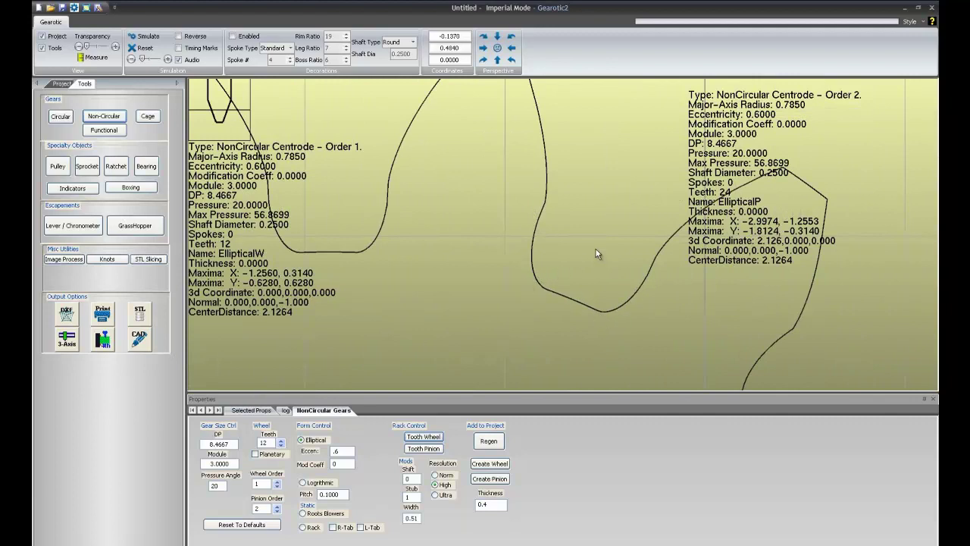
pyautogui.scroll(-3, 553, 268)
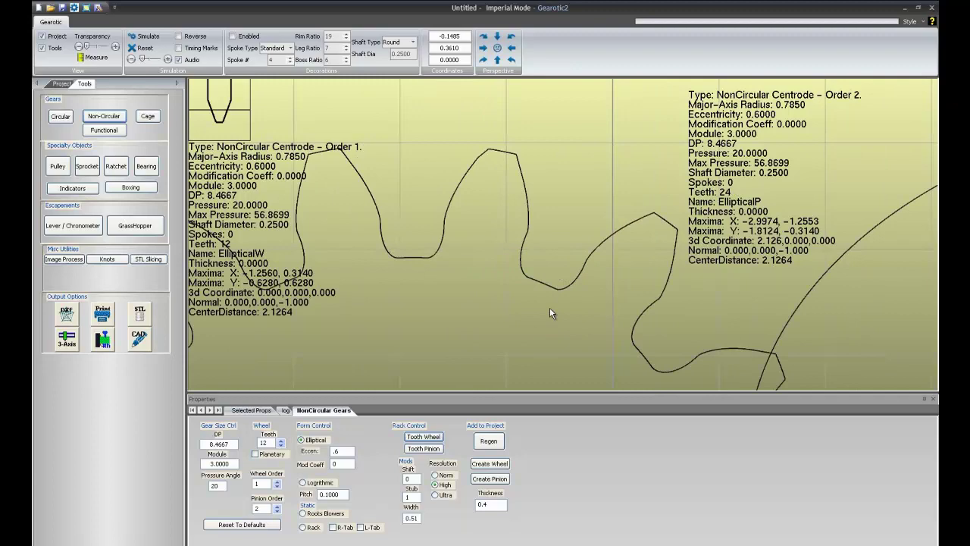
pyautogui.scroll(-4, 561, 210)
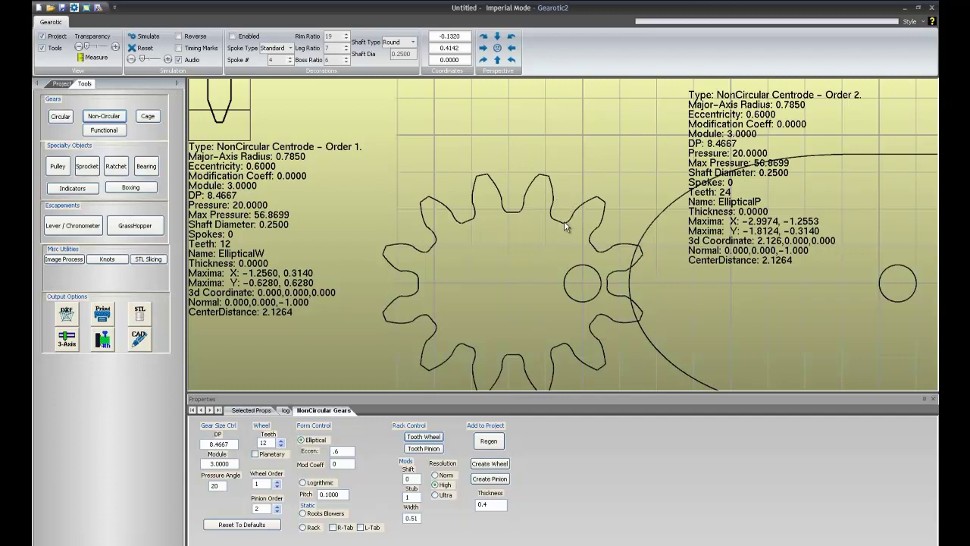
pyautogui.scroll(5, 564, 222)
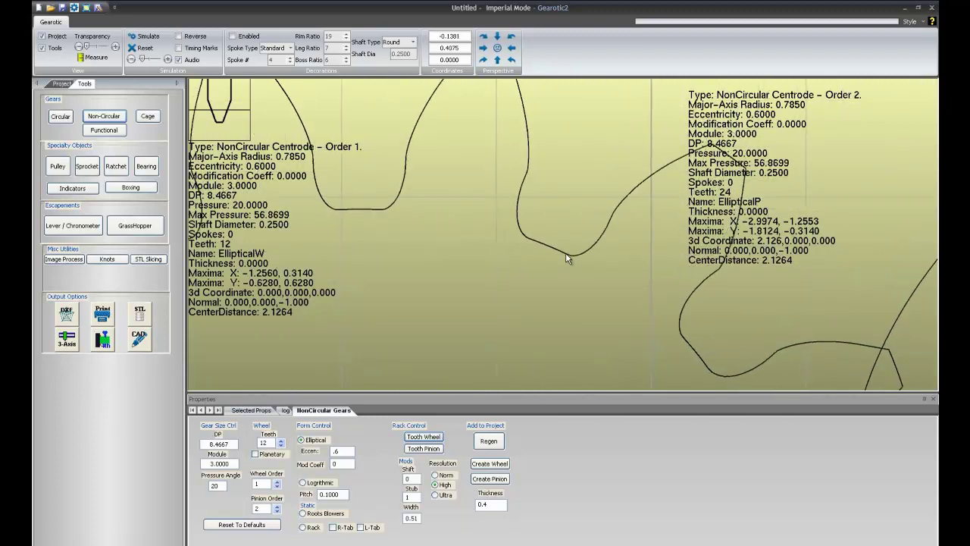
pyautogui.scroll(3, 569, 273)
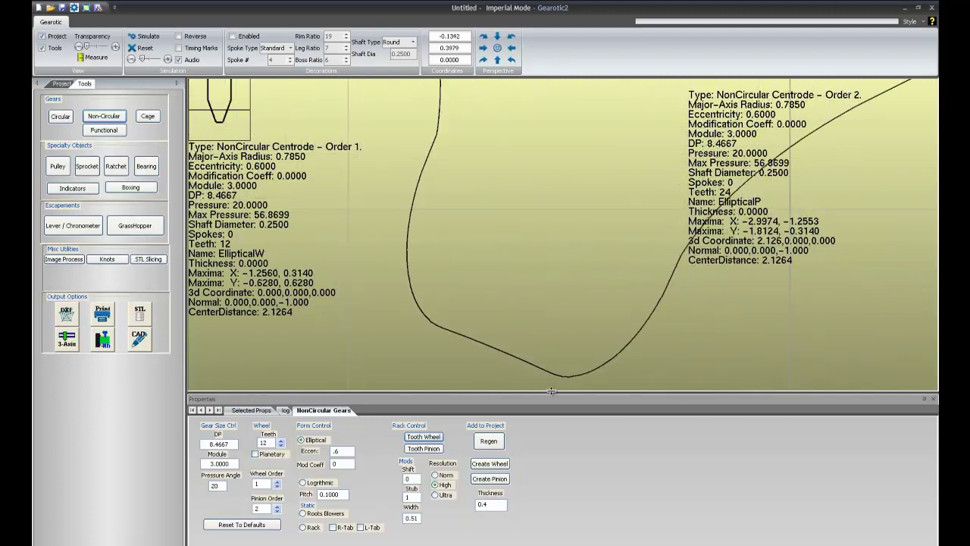
# Make the gear view taller and regenerate the order-1 wheel's teeth, zooming to check the profiles.
pyautogui.moveTo(550, 393); pyautogui.dragTo(553, 470)
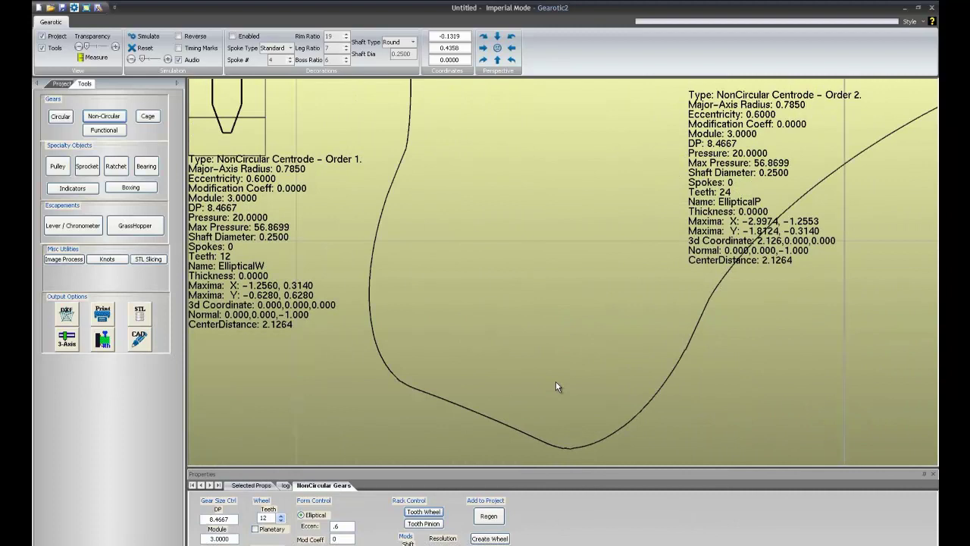
pyautogui.click(423, 512)
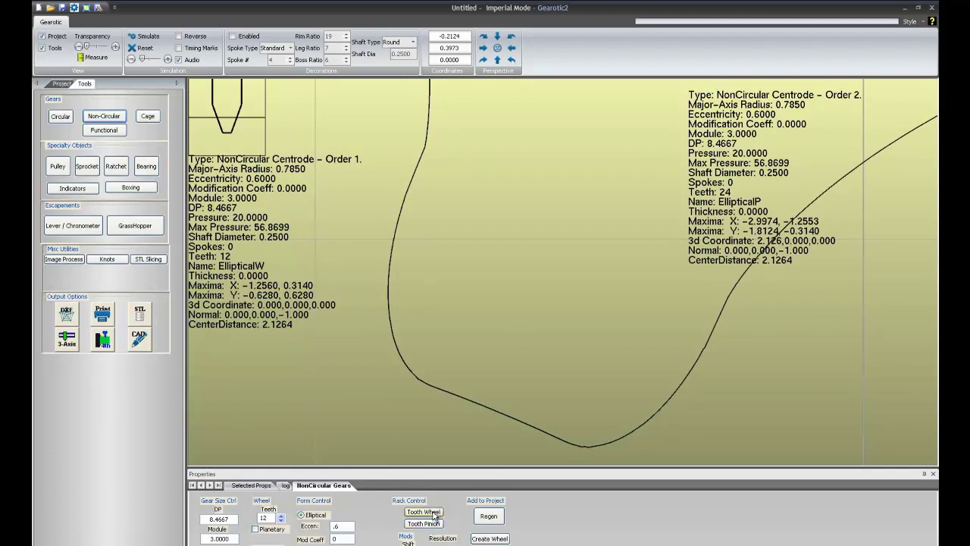
pyautogui.click(433, 513)
pyautogui.click(432, 513)
pyautogui.click(433, 513)
pyautogui.click(432, 513)
pyautogui.scroll(-5, 486, 282)
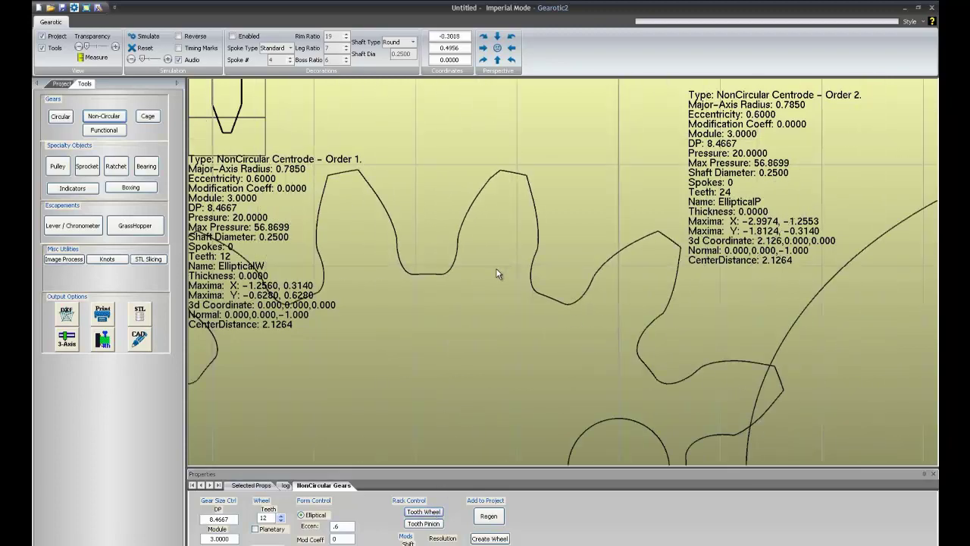
pyautogui.scroll(4, 473, 286)
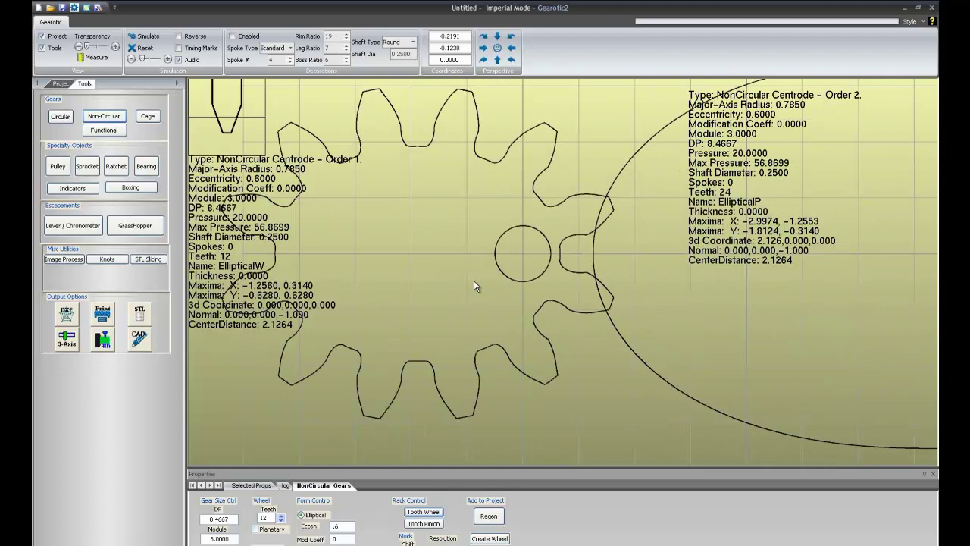
pyautogui.scroll(-3, 491, 304)
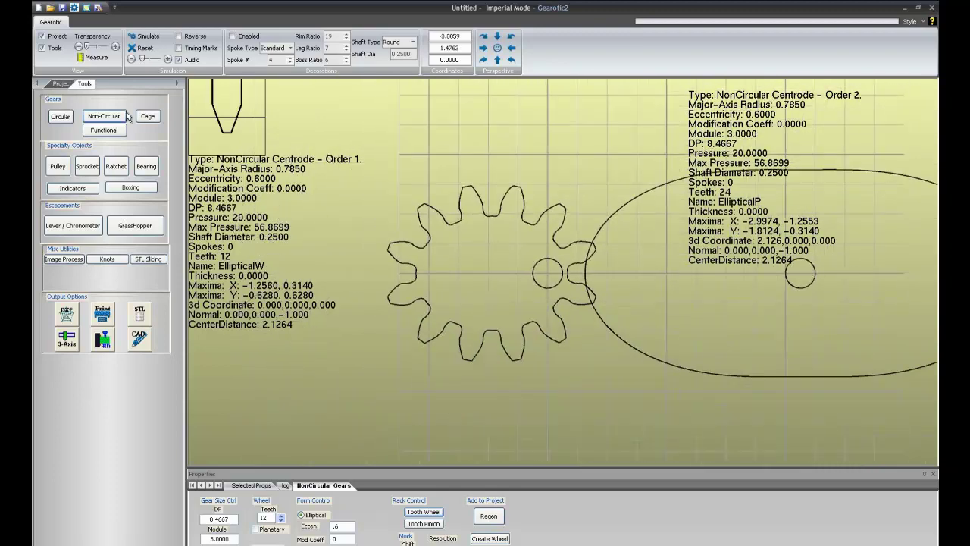
# Start a Functional design with two 25-tooth circular centrodes and expand the properties panel fully.
pyautogui.click(106, 130)
pyautogui.scroll(-2, 516, 319)
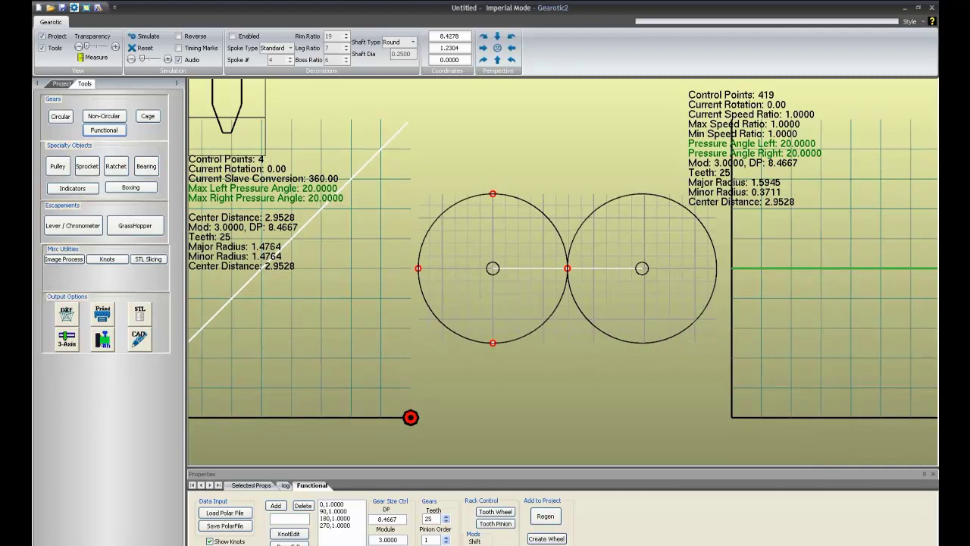
pyautogui.moveTo(578, 386); pyautogui.dragTo(573, 382, button='middle')
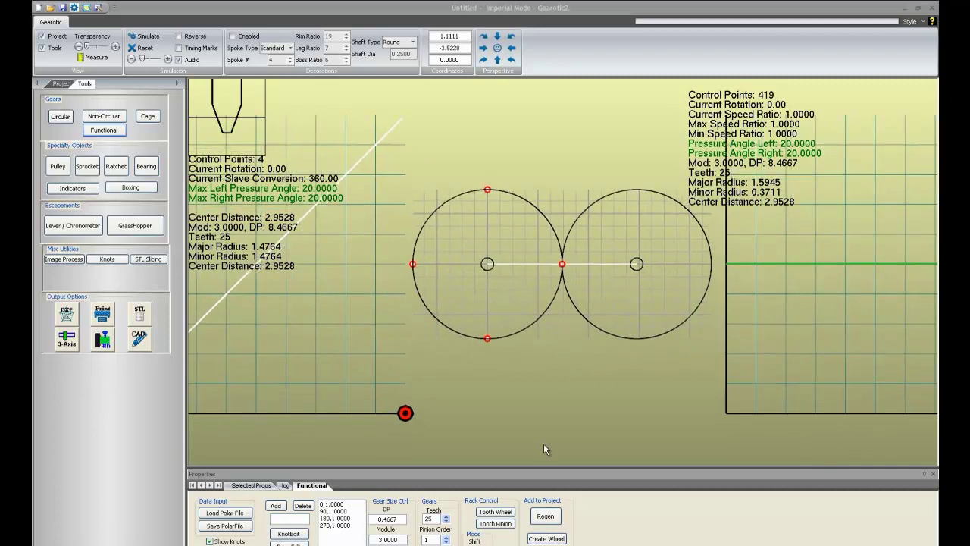
pyautogui.moveTo(545, 387); pyautogui.dragTo(546, 374)
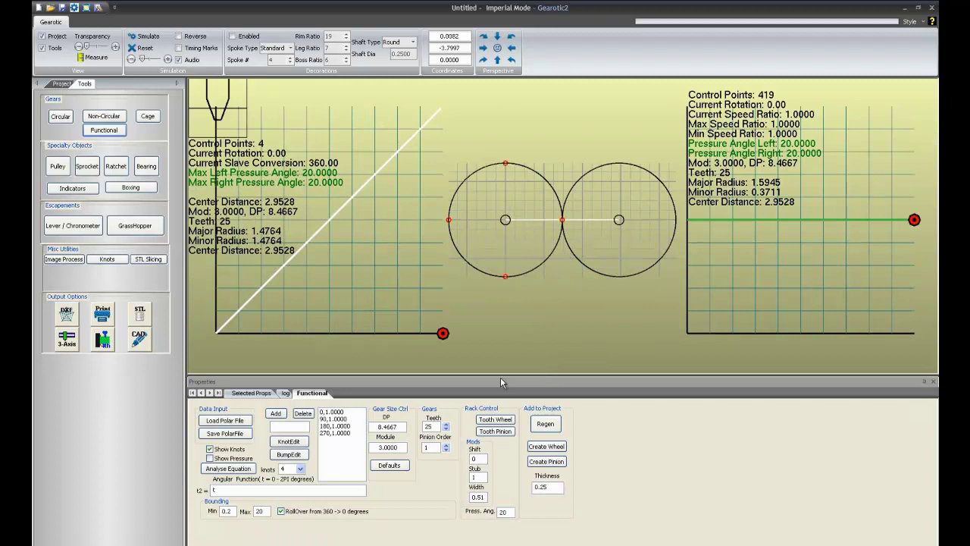
# Cut teeth on the 25-tooth wheel and pinion and zoom in to check their mesh.
pyautogui.click(493, 421)
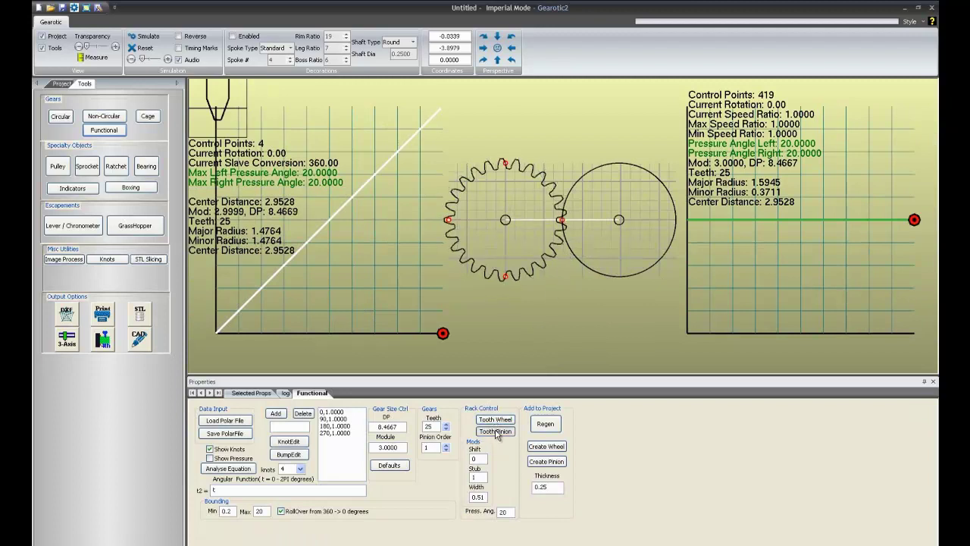
pyautogui.click(495, 431)
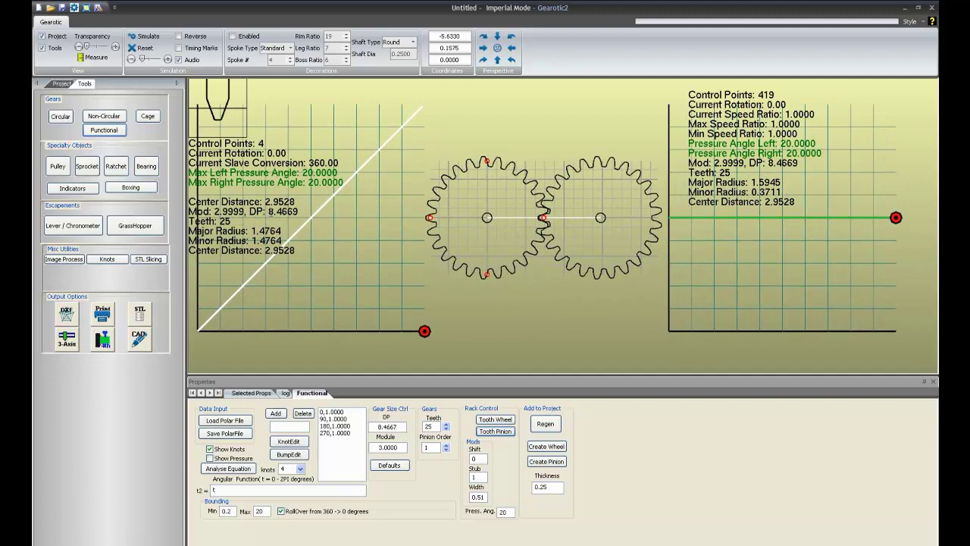
pyautogui.scroll(-2, 532, 303)
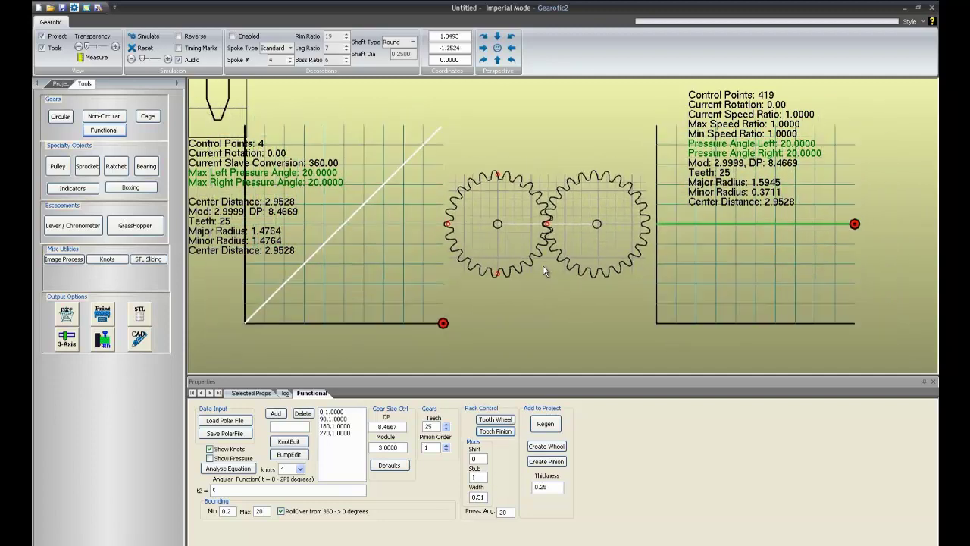
pyautogui.scroll(3, 546, 278)
pyautogui.scroll(-1, 545, 274)
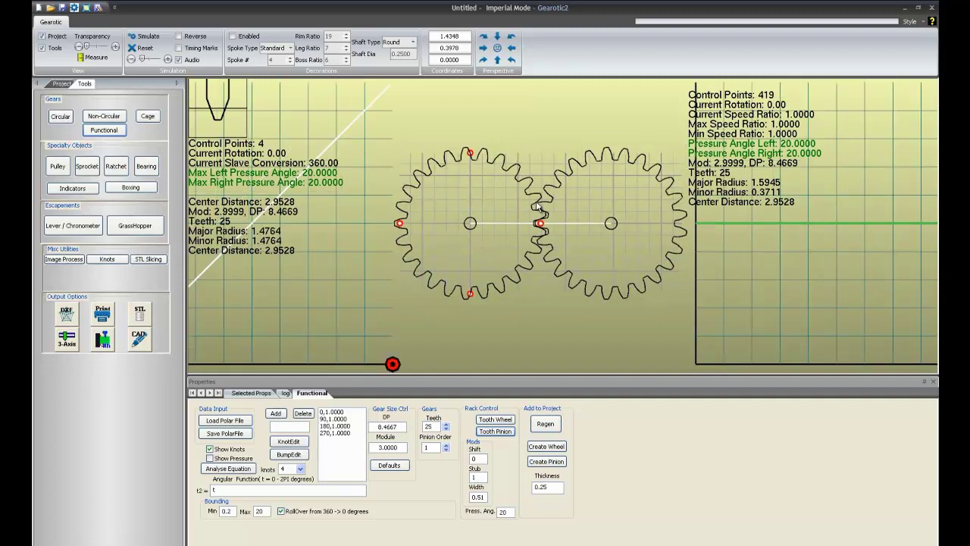
pyautogui.scroll(2, 536, 201)
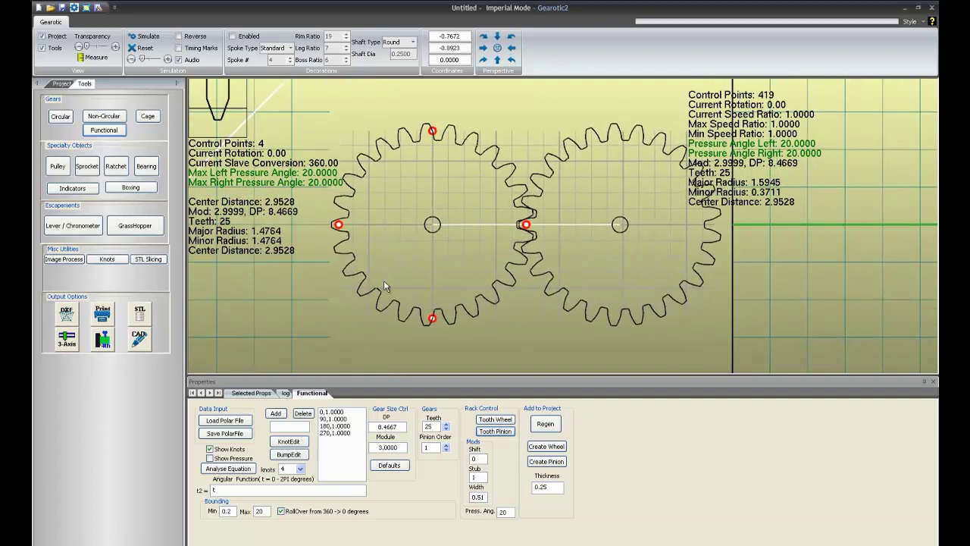
pyautogui.scroll(-1, 485, 221)
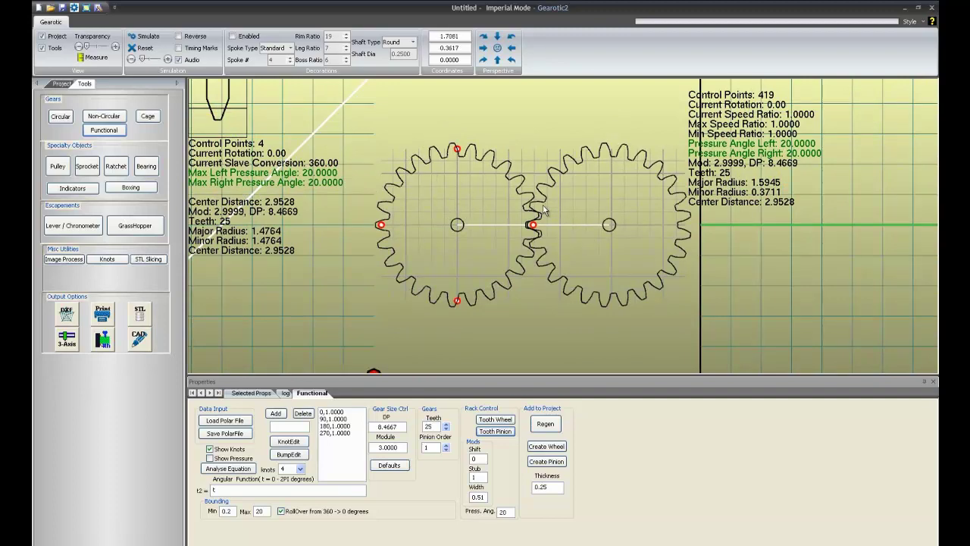
pyautogui.scroll(1, 538, 225)
pyautogui.scroll(-2, 531, 212)
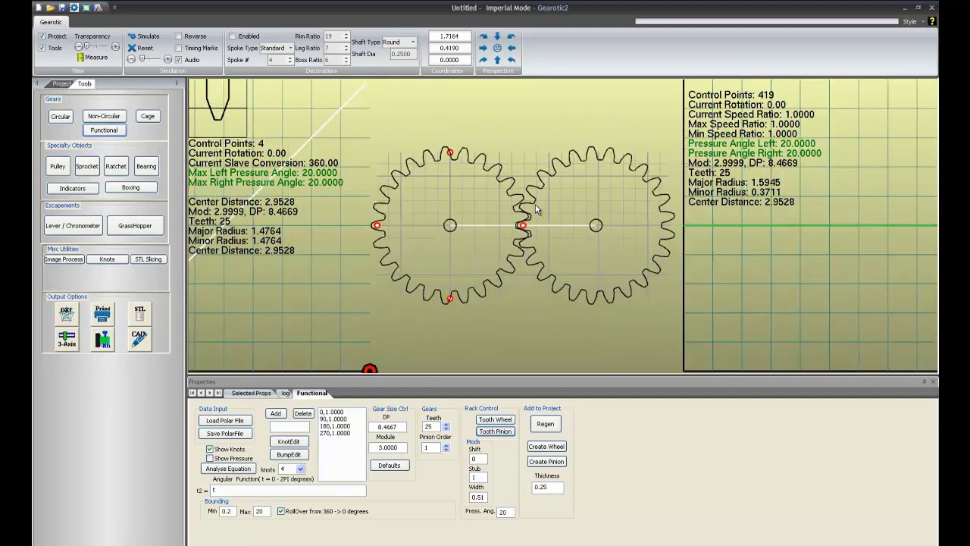
pyautogui.scroll(1, 453, 229)
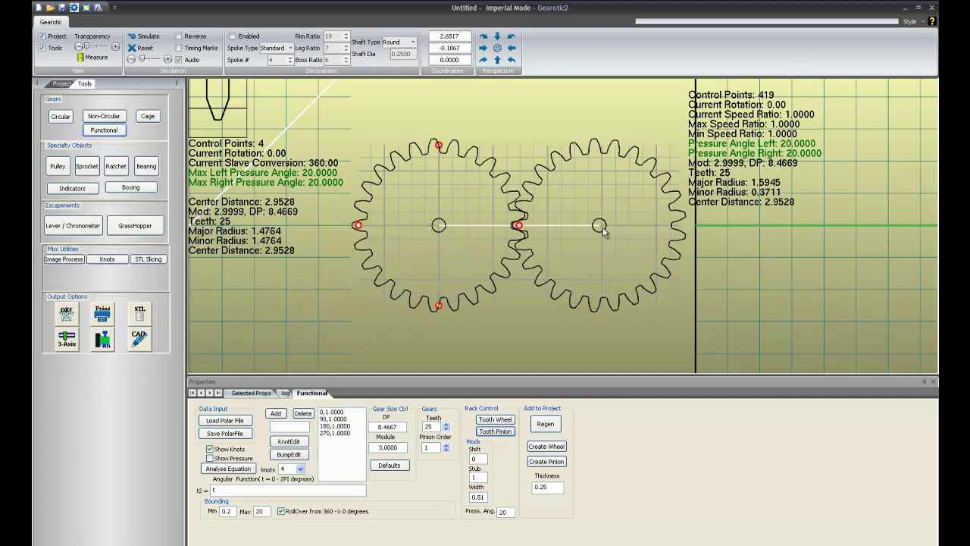
pyautogui.scroll(-2, 529, 246)
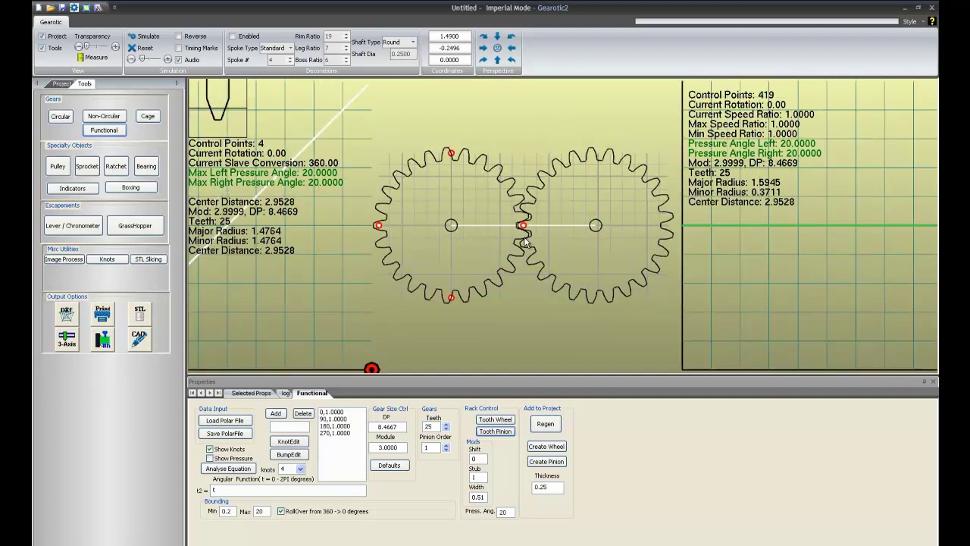
pyautogui.scroll(2, 542, 239)
pyautogui.scroll(-1, 549, 231)
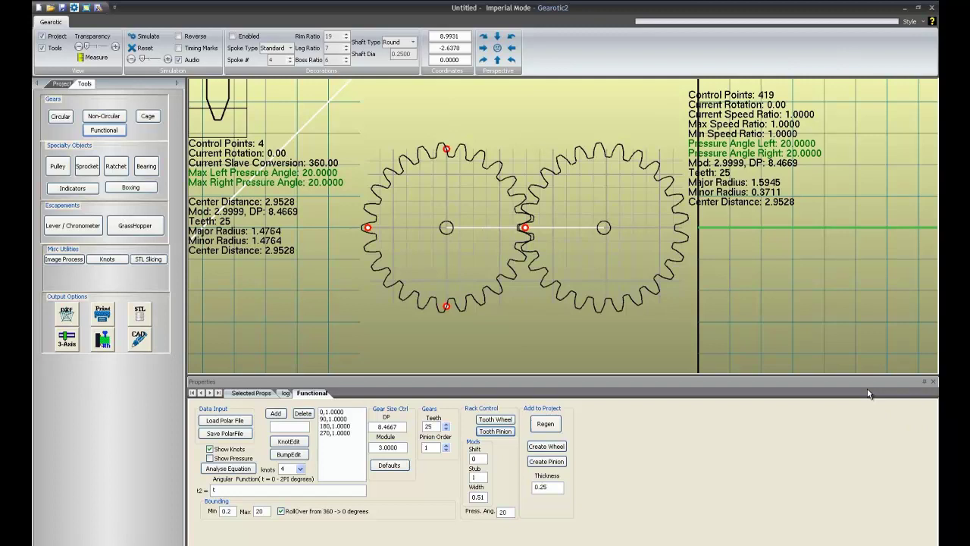
# In knot edit mode, pull the left gear's top knot inward and retooth both gears.
pyautogui.click(288, 441)
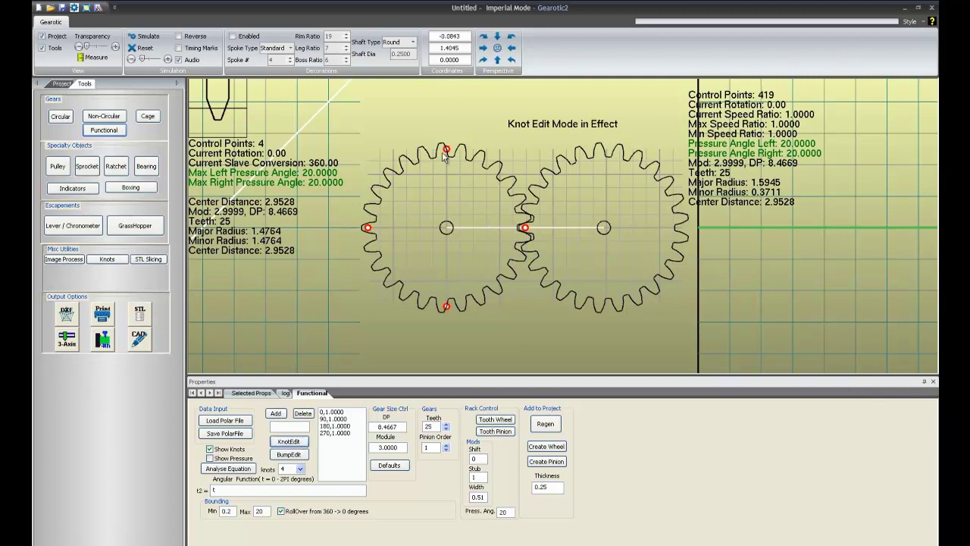
pyautogui.moveTo(448, 153); pyautogui.dragTo(449, 171)
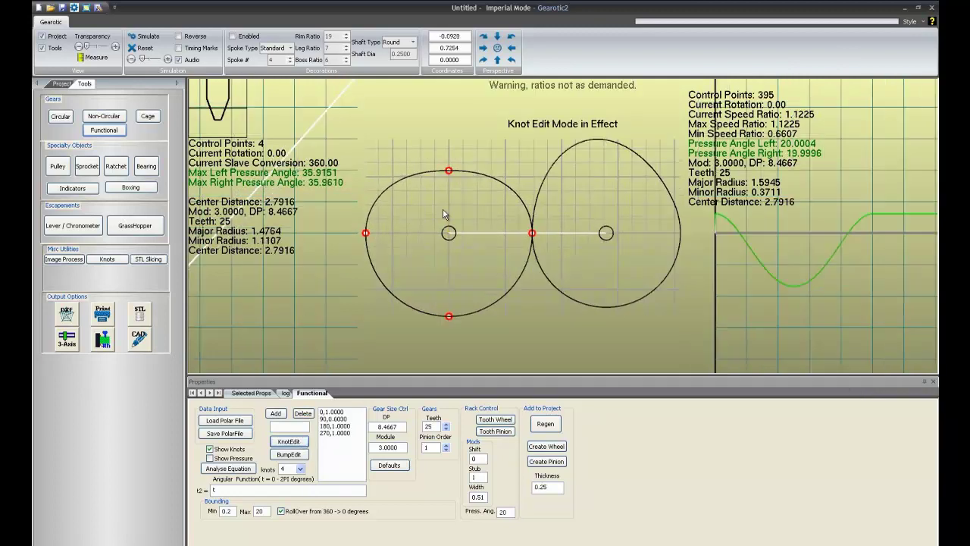
pyautogui.click(493, 421)
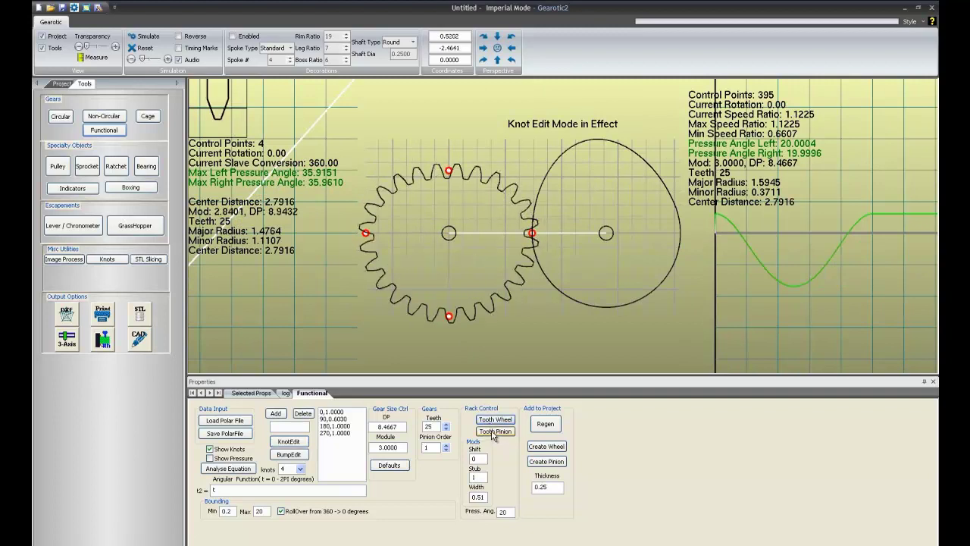
pyautogui.click(494, 431)
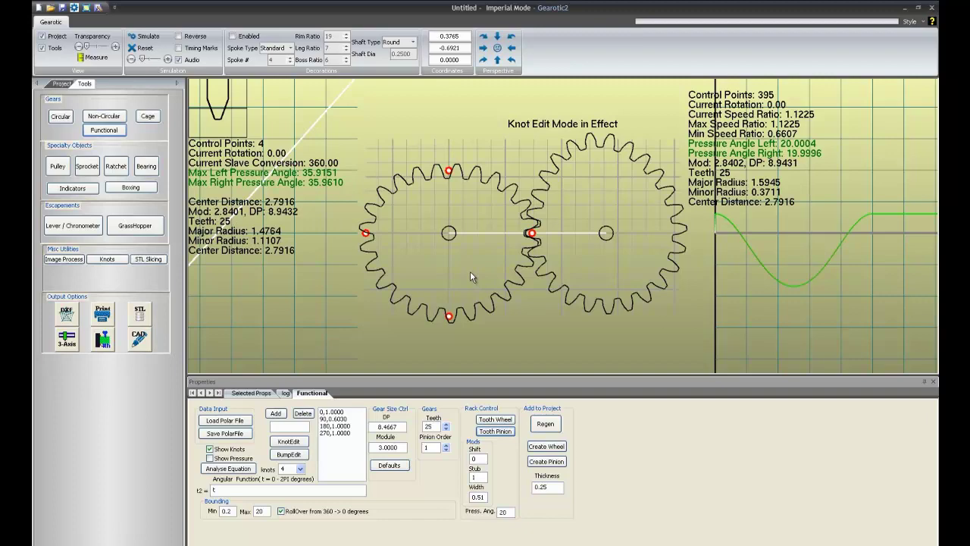
pyautogui.scroll(-3, 483, 259)
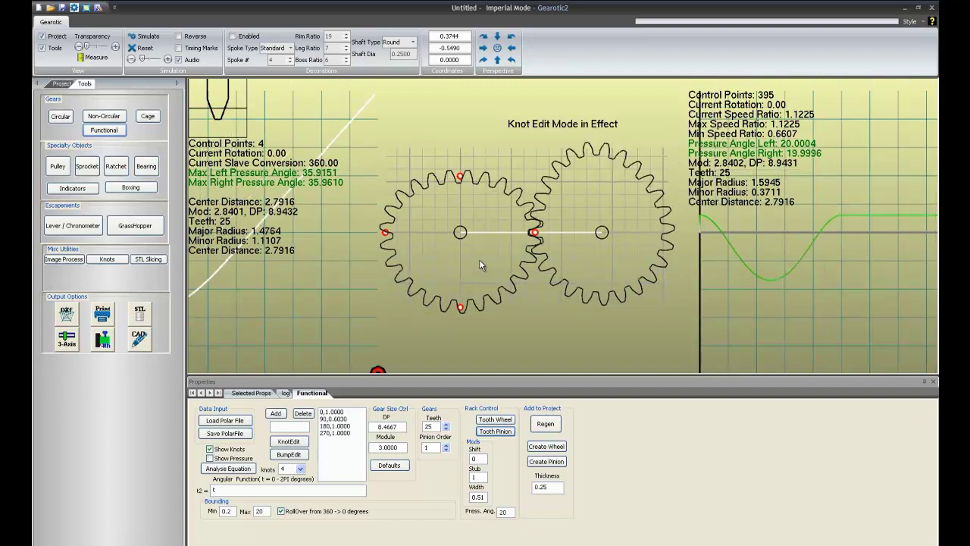
pyautogui.moveTo(461, 264); pyautogui.dragTo(466, 262, button='middle')
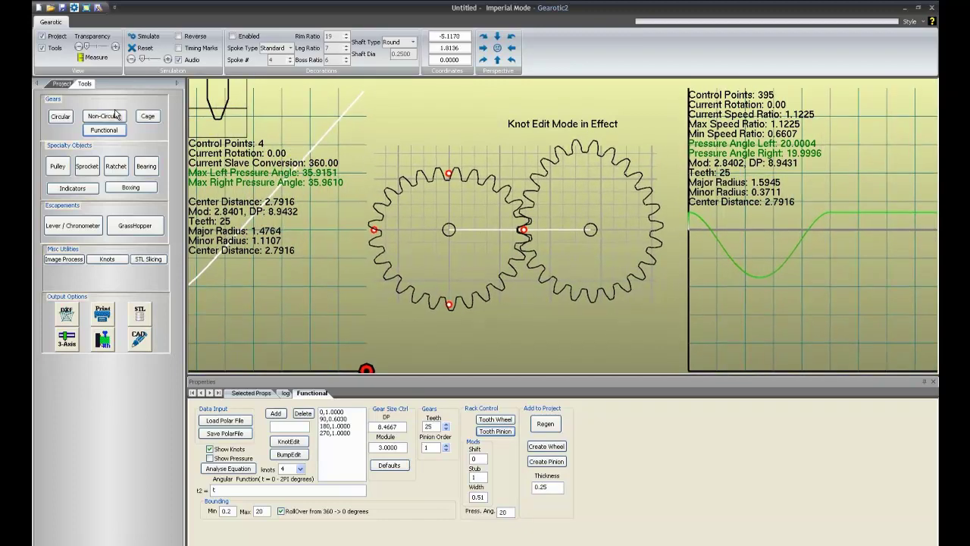
pyautogui.scroll(2, 494, 234)
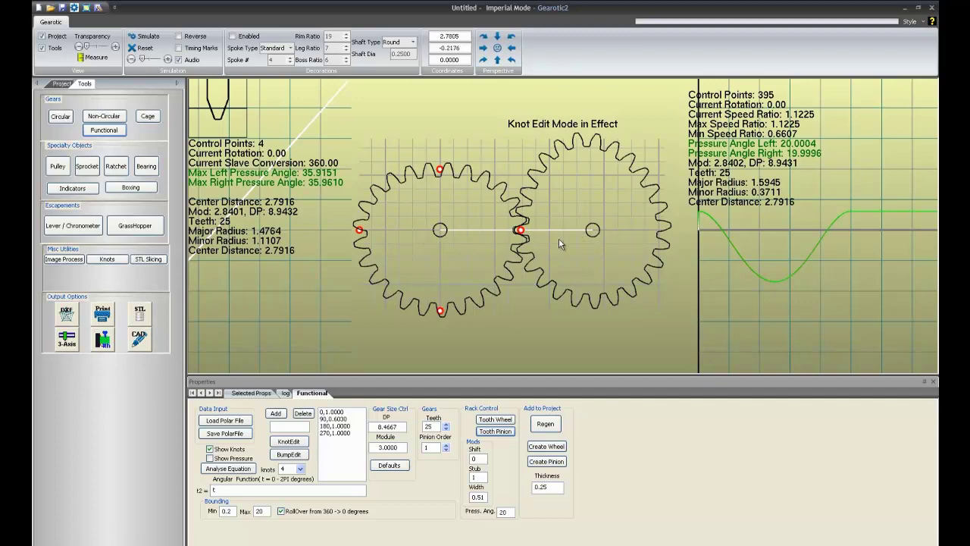
# Move the left gear's 90° knot to 0.6030 and zoom in on the tooth mesh.
pyautogui.moveTo(516, 230); pyautogui.dragTo(520, 233)
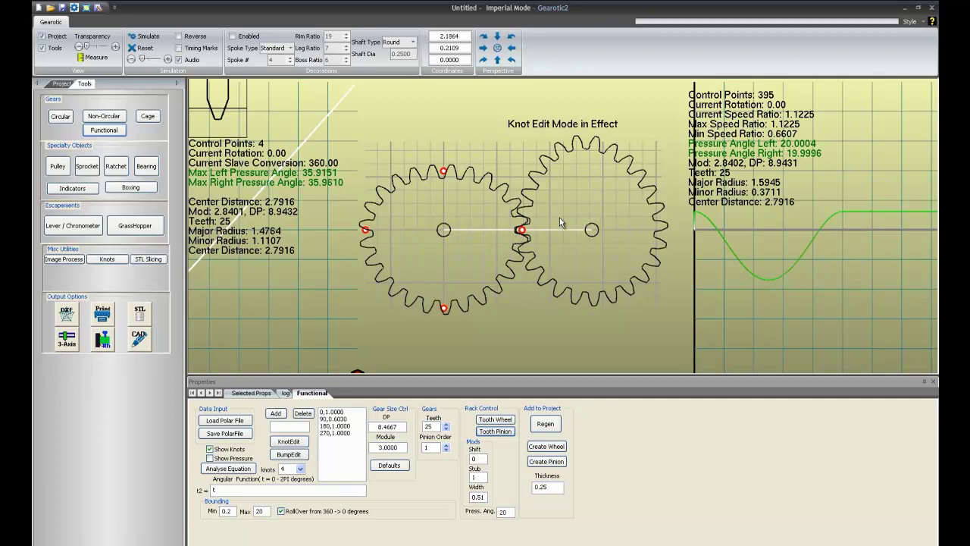
pyautogui.scroll(3, 540, 234)
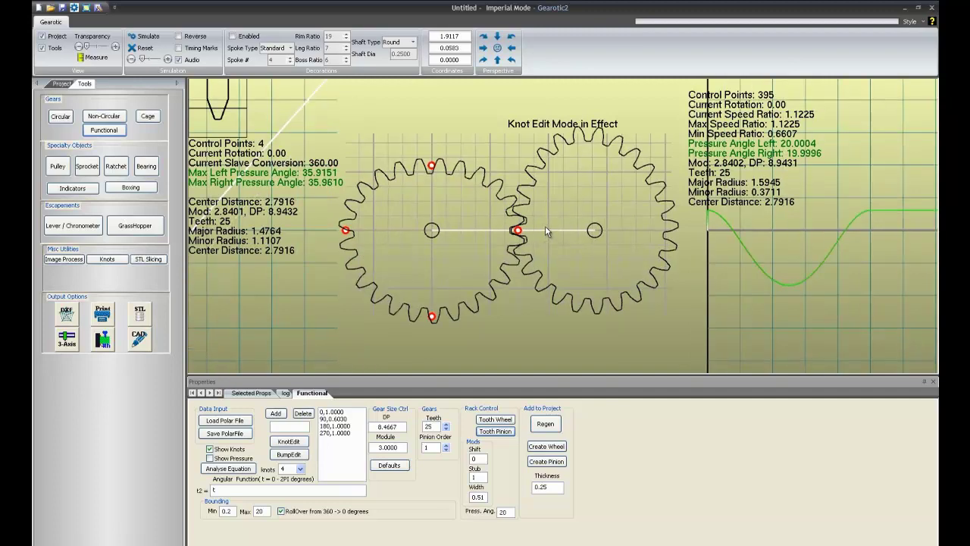
pyautogui.scroll(-3, 544, 235)
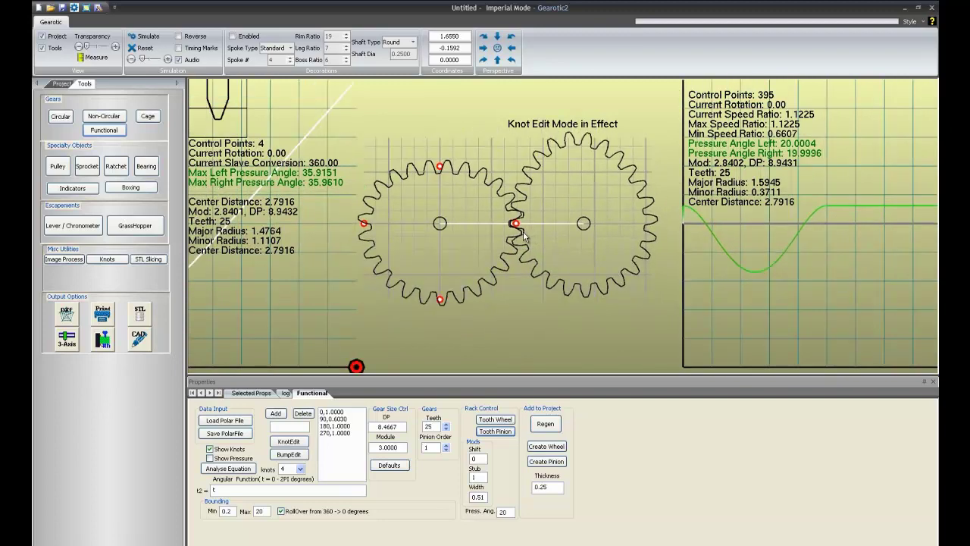
pyautogui.scroll(3, 502, 256)
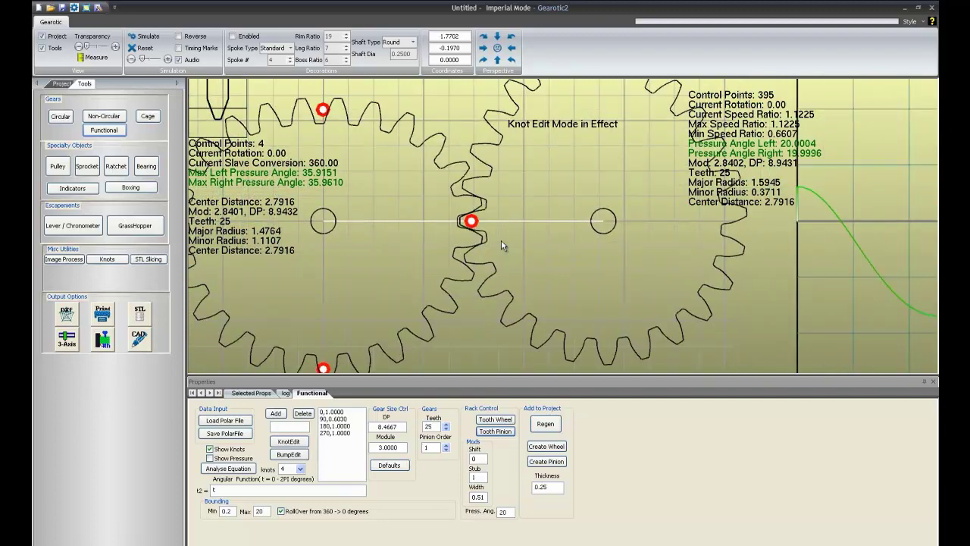
# Briefly run the gear rotation, then freeze it and zoom in on the tooth contact area.
pyautogui.click(149, 38)
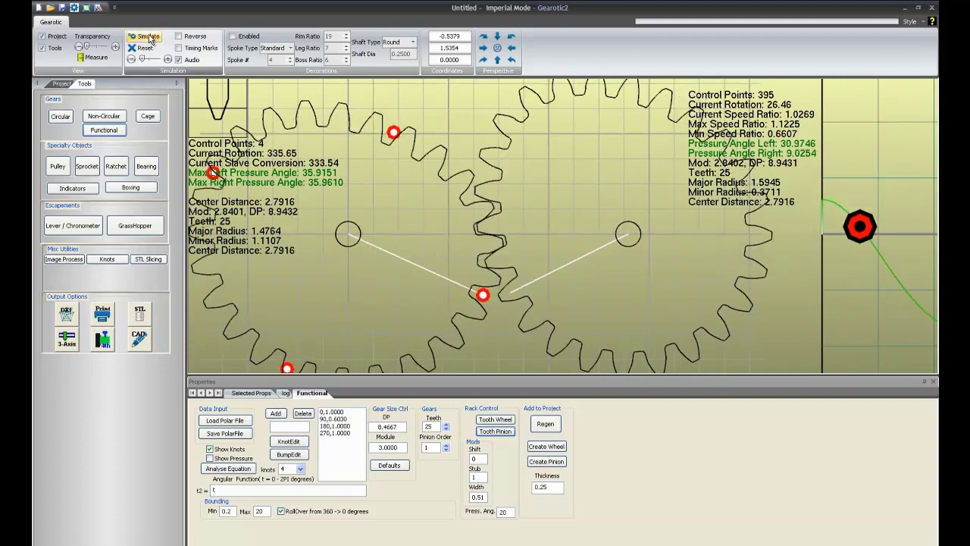
pyautogui.click(150, 37)
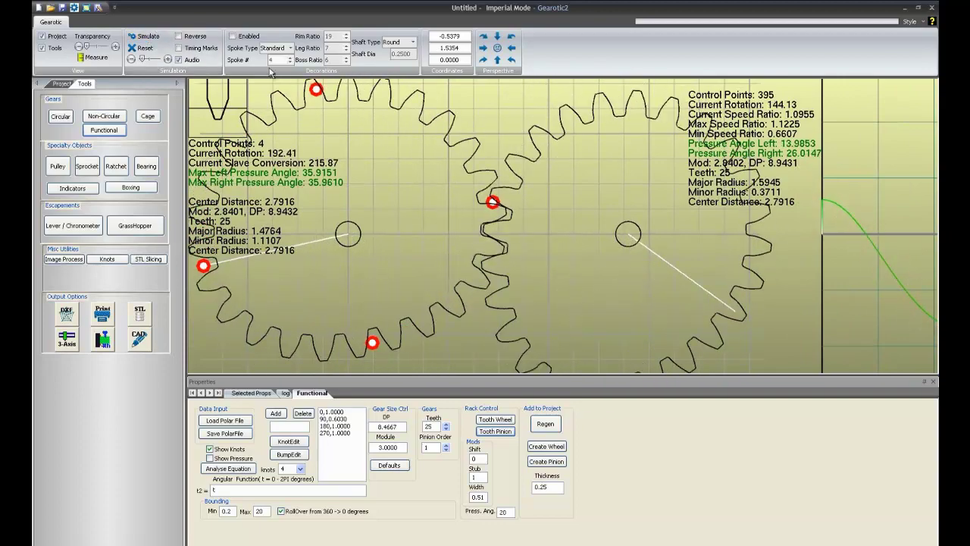
pyautogui.scroll(3, 485, 244)
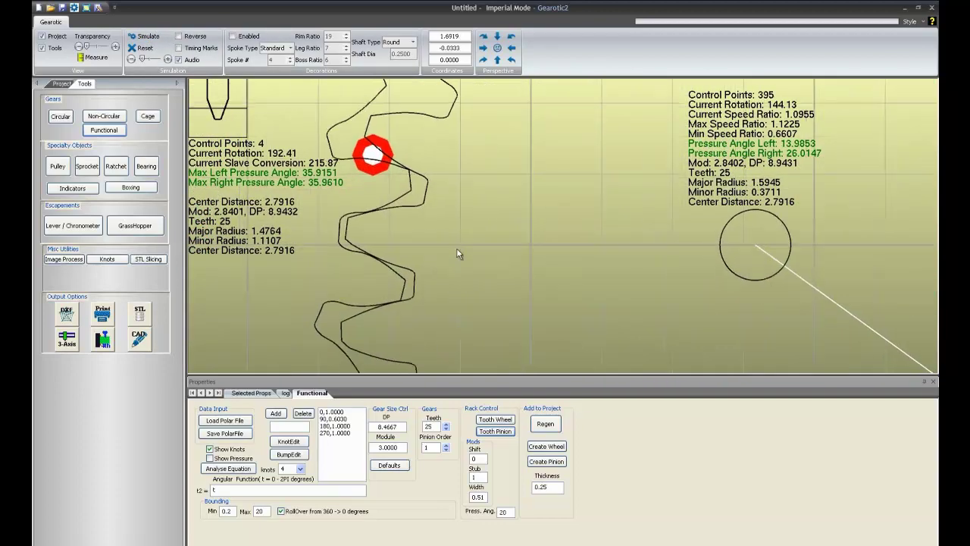
pyautogui.moveTo(456, 248); pyautogui.dragTo(595, 227)
pyautogui.scroll(2, 592, 212)
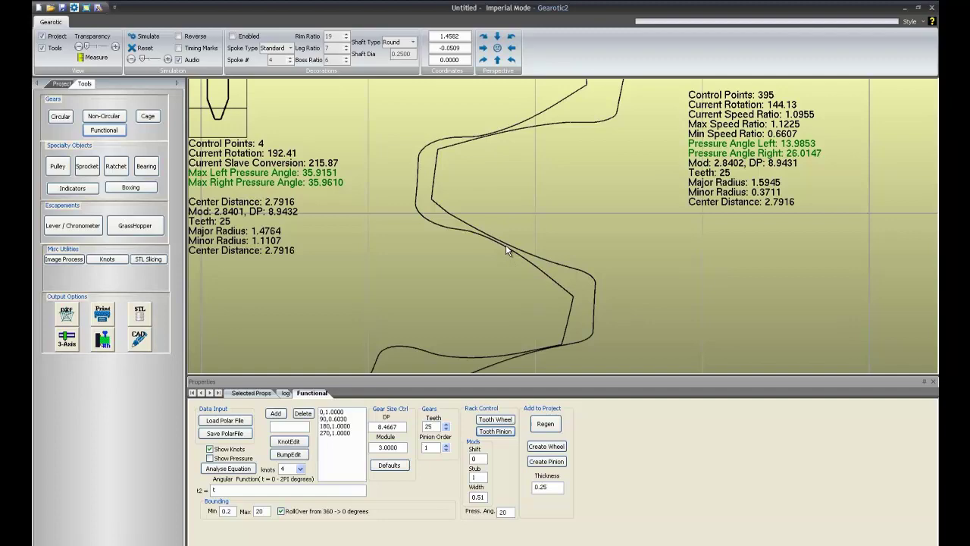
pyautogui.moveTo(484, 154)
pyautogui.mouseDown()
pyautogui.moveTo(531, 109)
pyautogui.moveTo(548, 173)
pyautogui.moveTo(533, 242)
pyautogui.moveTo(575, 324)
pyautogui.mouseUp()
pyautogui.scroll(5, 576, 324)
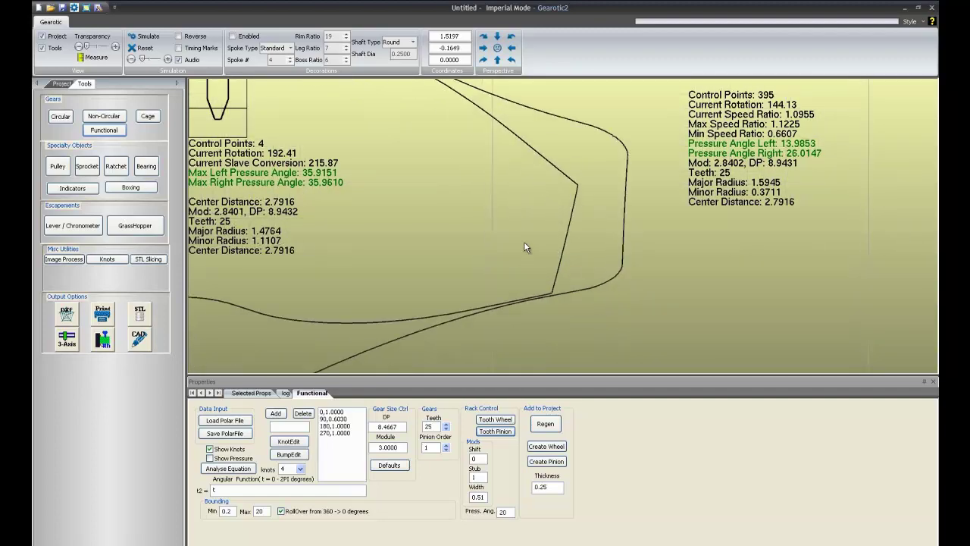
pyautogui.scroll(-6, 534, 263)
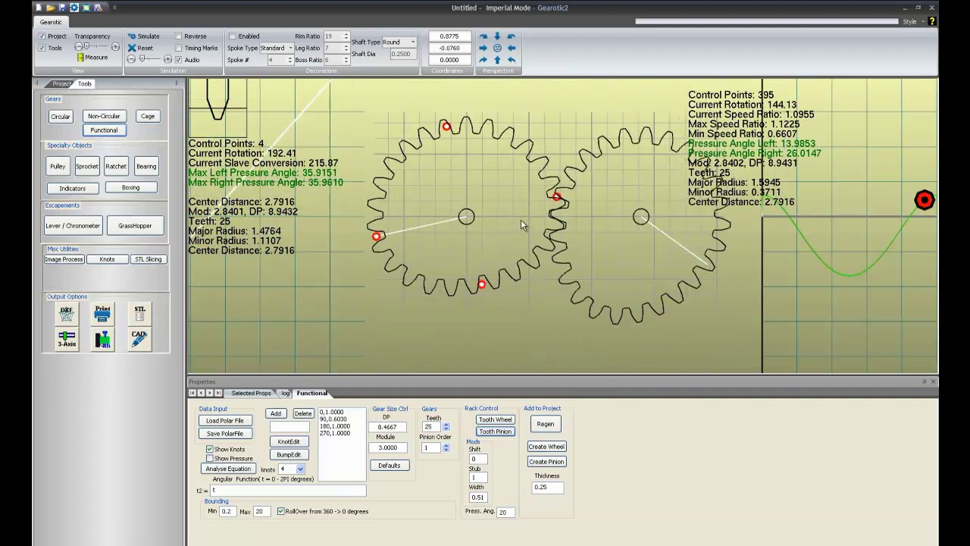
# Pull the left gear's top knot down to 0.4113 and retooth both wheel and pinion.
pyautogui.click(288, 442)
pyautogui.click(464, 174)
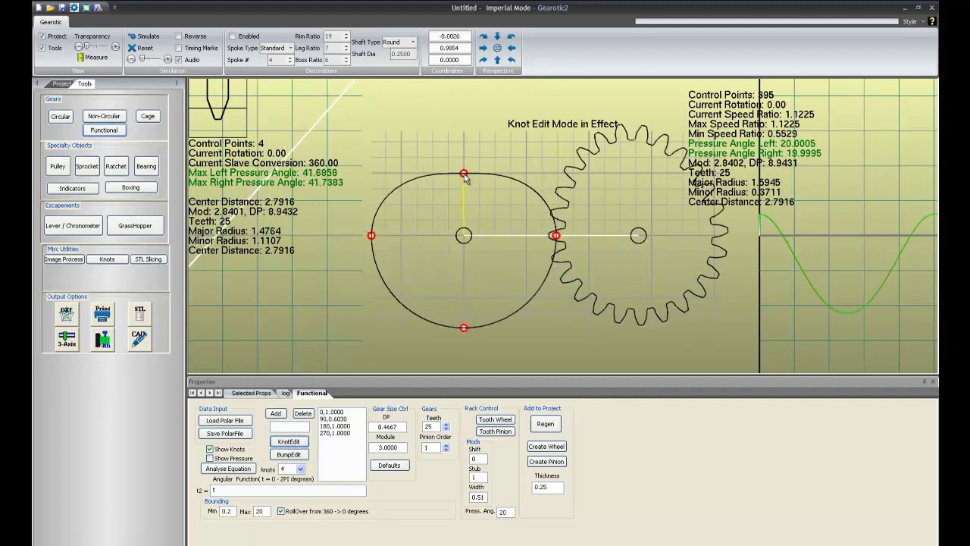
pyautogui.moveTo(464, 174); pyautogui.dragTo(464, 183)
pyautogui.click(494, 422)
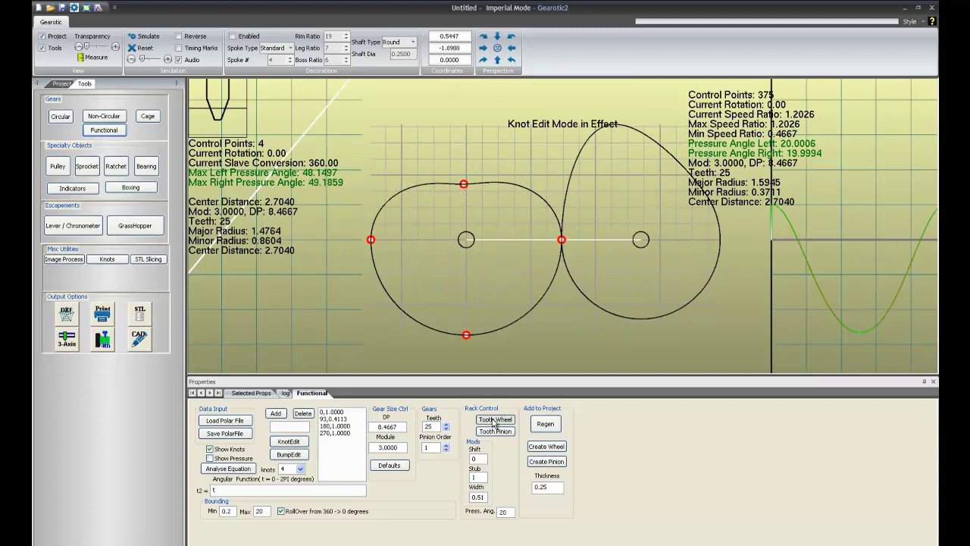
pyautogui.click(495, 432)
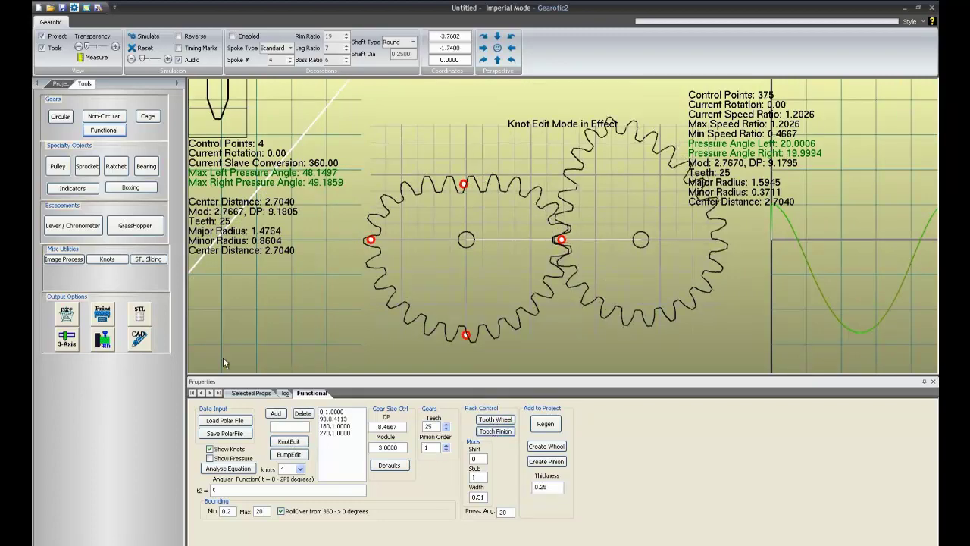
# Run the retoothed gears and pan in close to follow their meshing teeth.
pyautogui.click(158, 39)
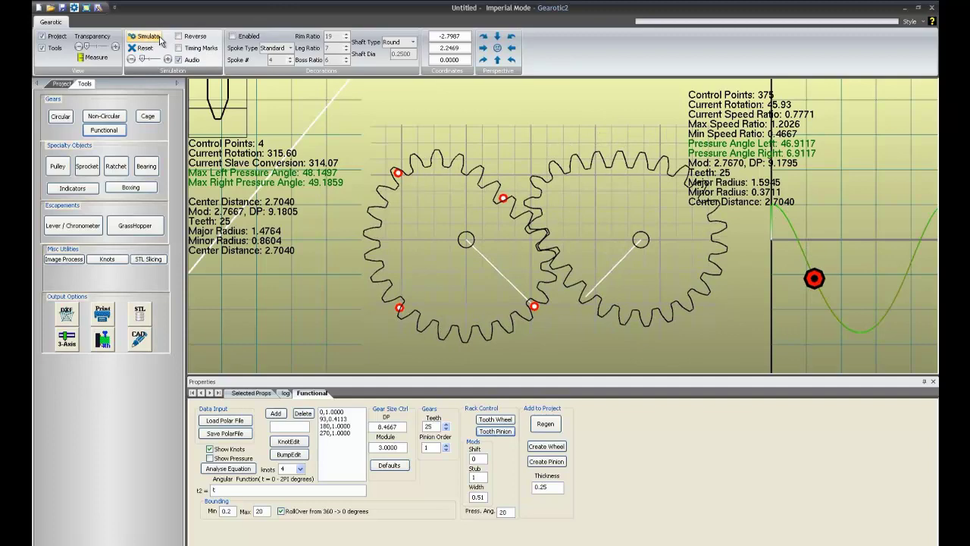
pyautogui.scroll(5, 549, 273)
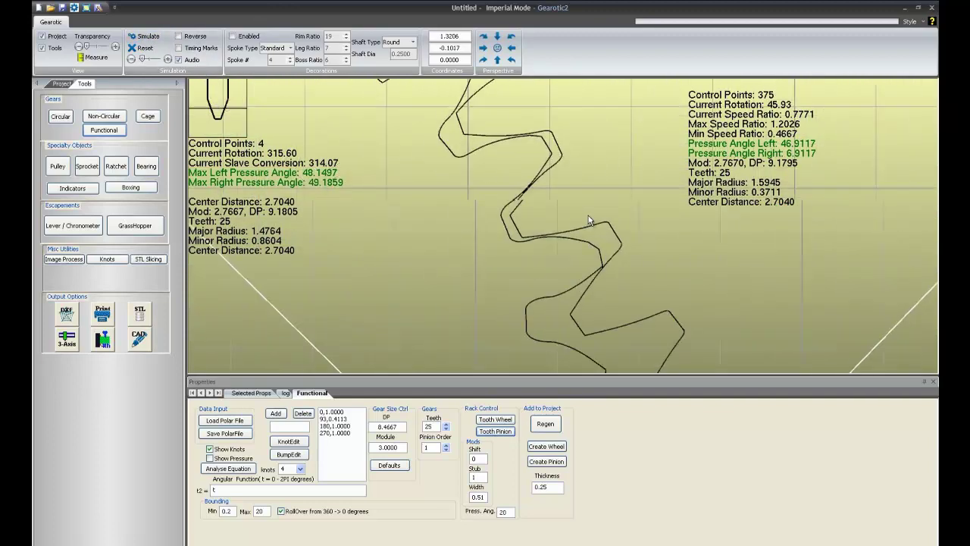
pyautogui.scroll(3, 588, 221)
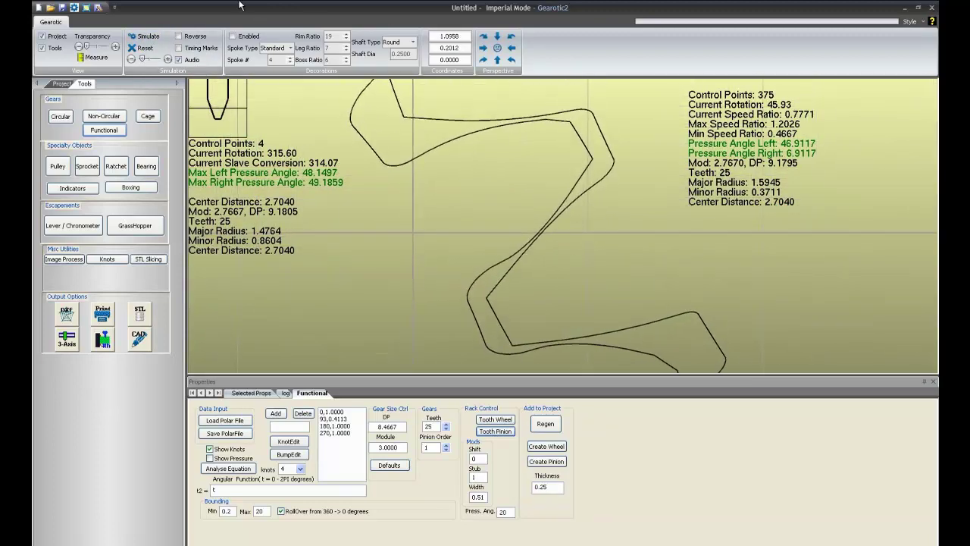
pyautogui.click(147, 36)
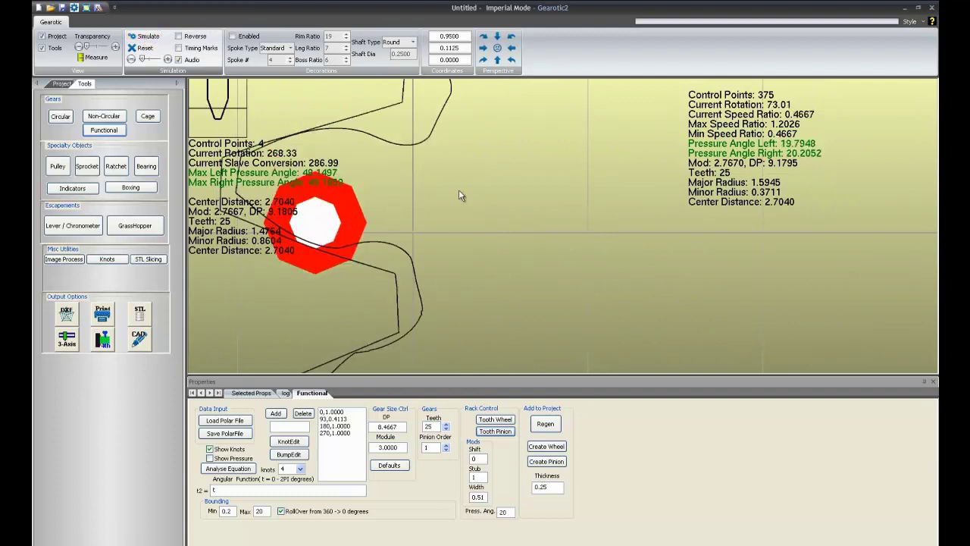
pyautogui.moveTo(458, 195); pyautogui.dragTo(596, 230)
pyautogui.moveTo(493, 158); pyautogui.dragTo(546, 189)
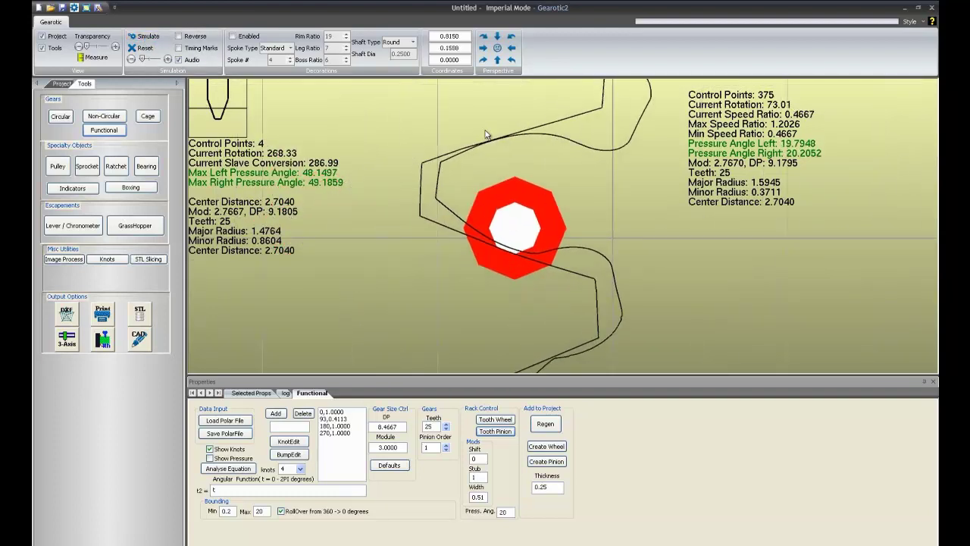
pyautogui.scroll(-3, 567, 196)
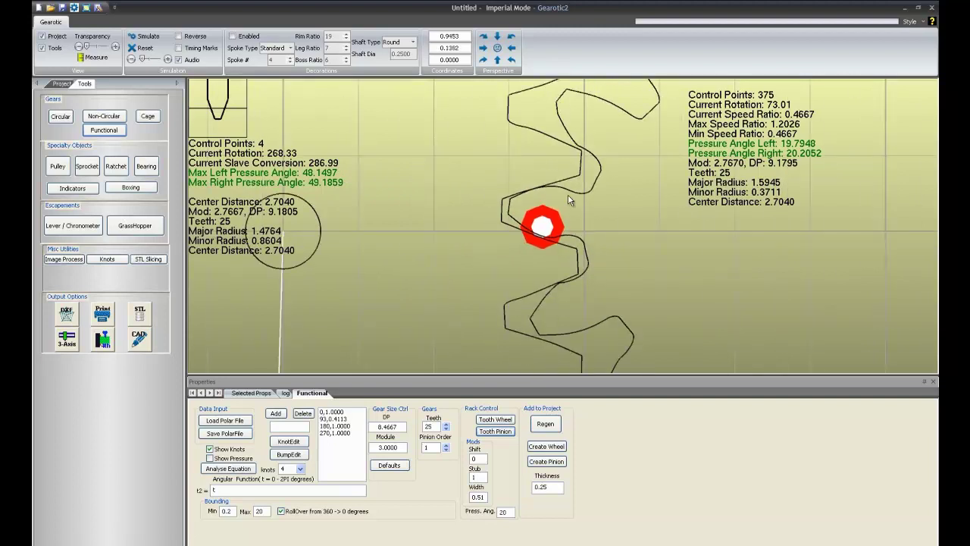
pyautogui.moveTo(580, 279); pyautogui.dragTo(543, 243)
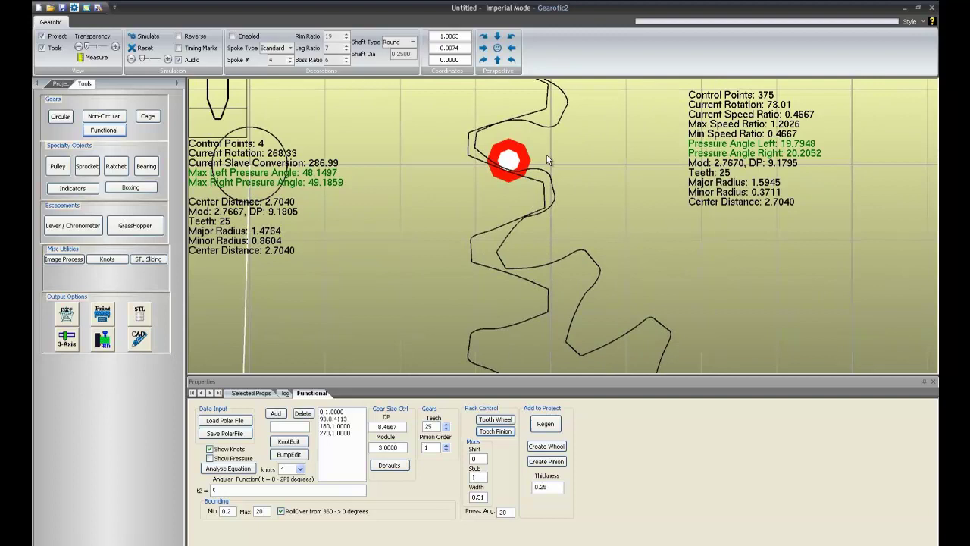
# Uncheck Show Knots so only tooth outlines remain, then recentre on the tooth contact.
pyautogui.click(221, 448)
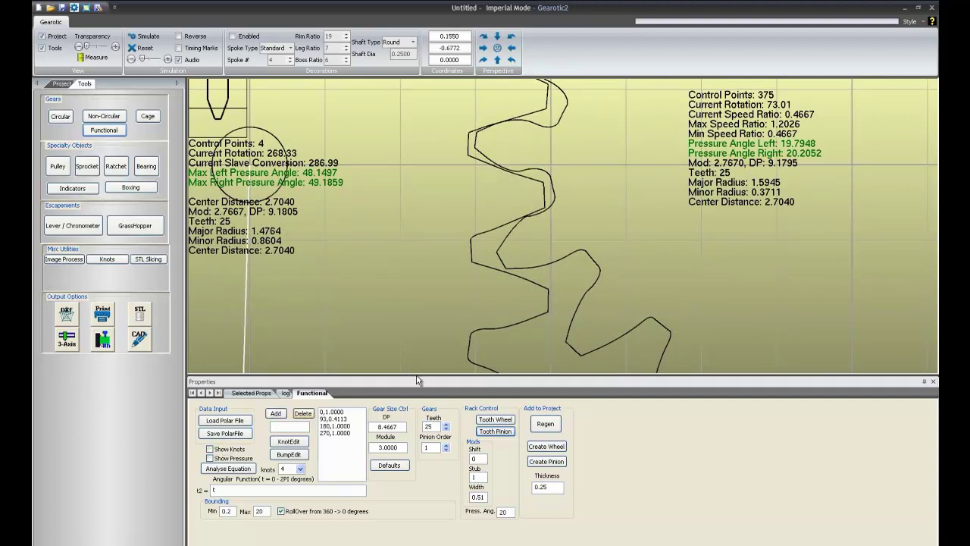
pyautogui.scroll(5, 541, 203)
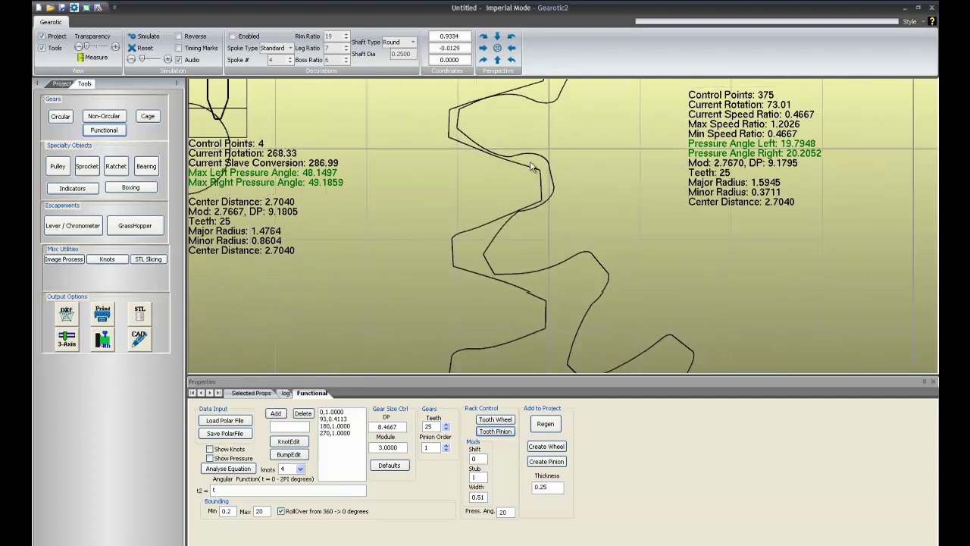
pyautogui.moveTo(509, 155); pyautogui.dragTo(538, 285)
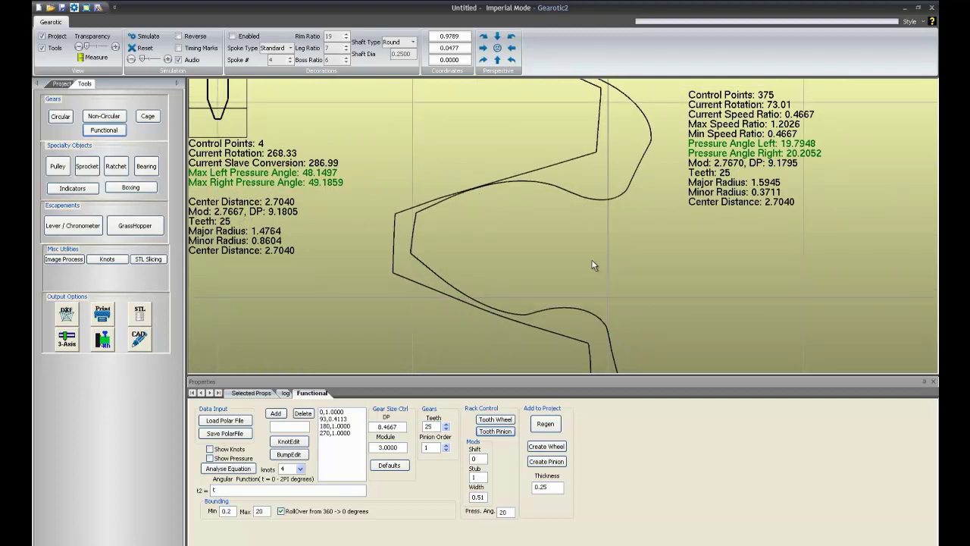
pyautogui.scroll(-5, 410, 228)
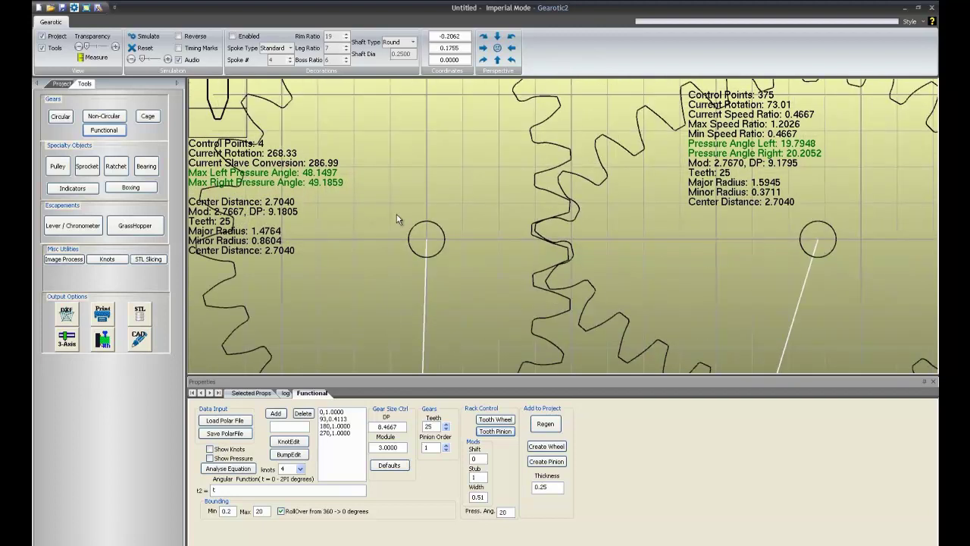
pyautogui.moveTo(747, 250); pyautogui.dragTo(715, 237)
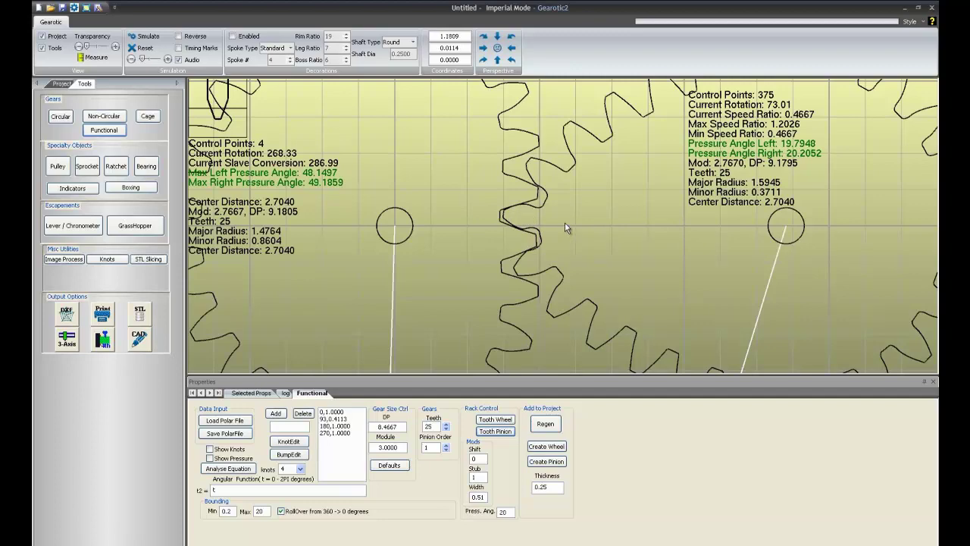
pyautogui.scroll(-3, 562, 227)
pyautogui.scroll(3, 557, 245)
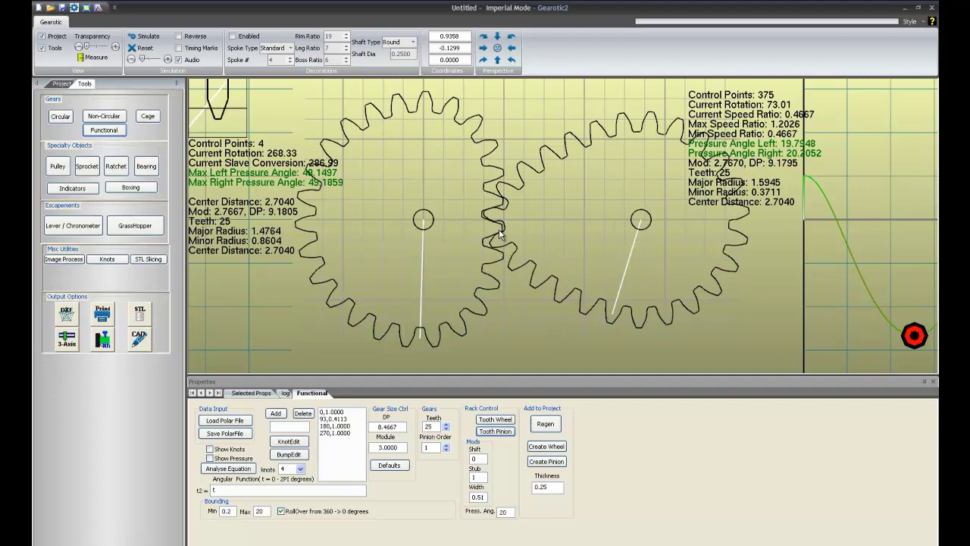
pyautogui.scroll(8, 499, 235)
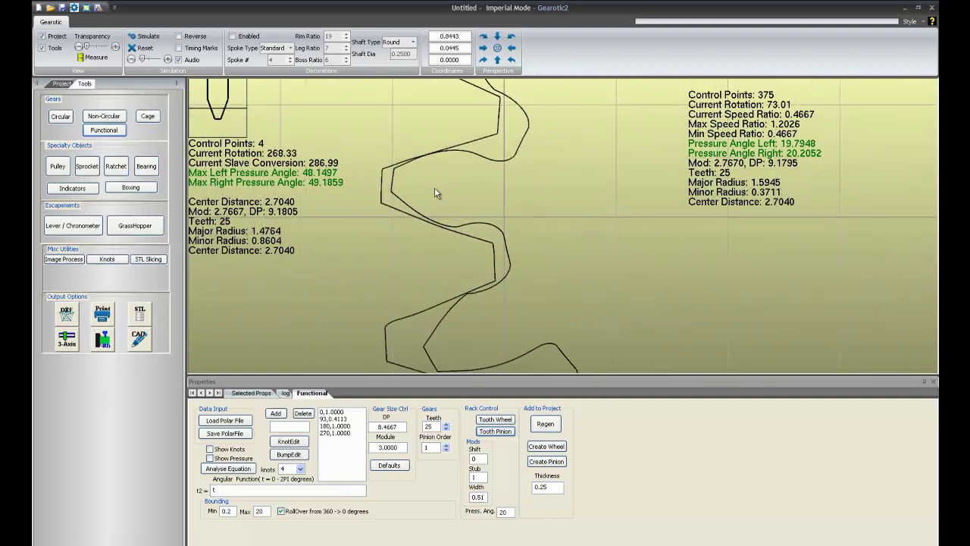
pyautogui.scroll(-8, 434, 193)
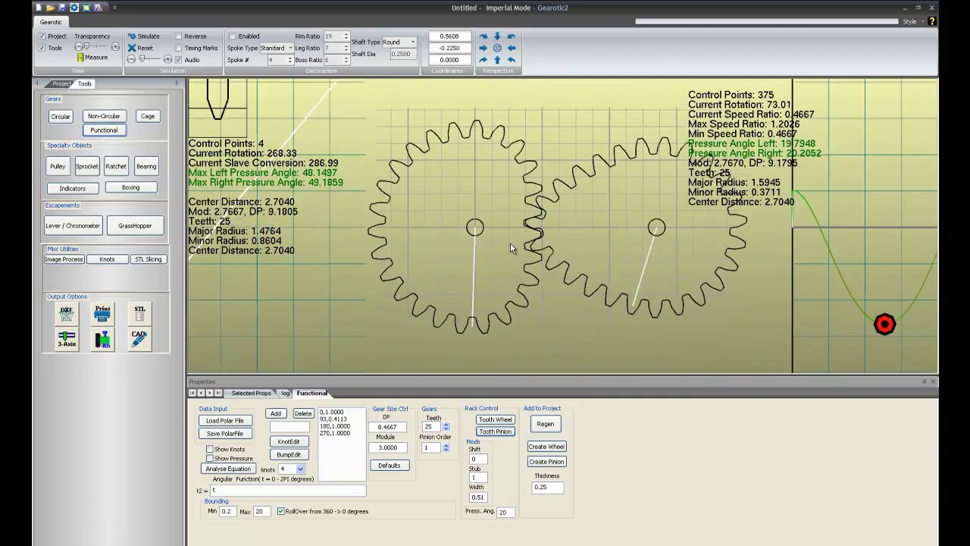
pyautogui.scroll(-2, 511, 239)
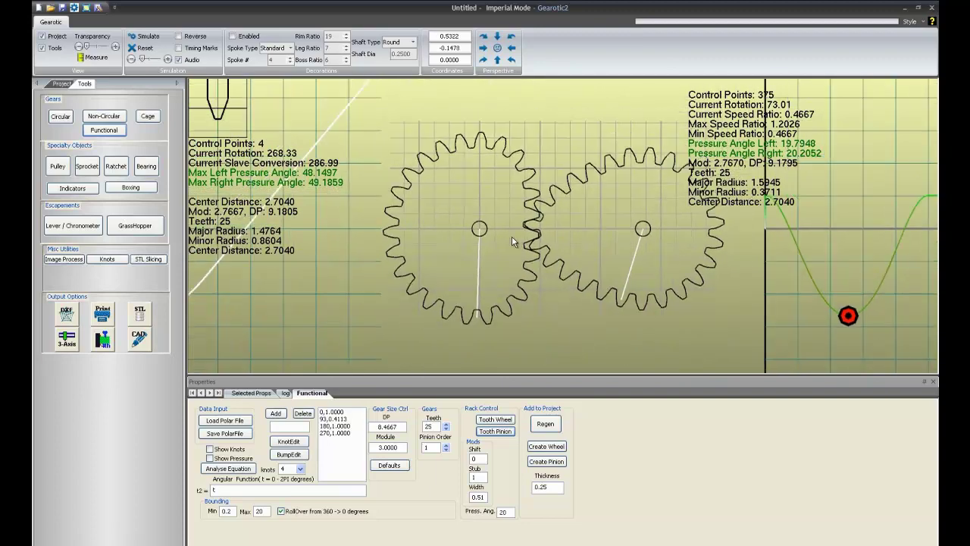
# Stop the simulation and select the 0.51 tooth Width value to replace it with .53.
pyautogui.click(249, 37)
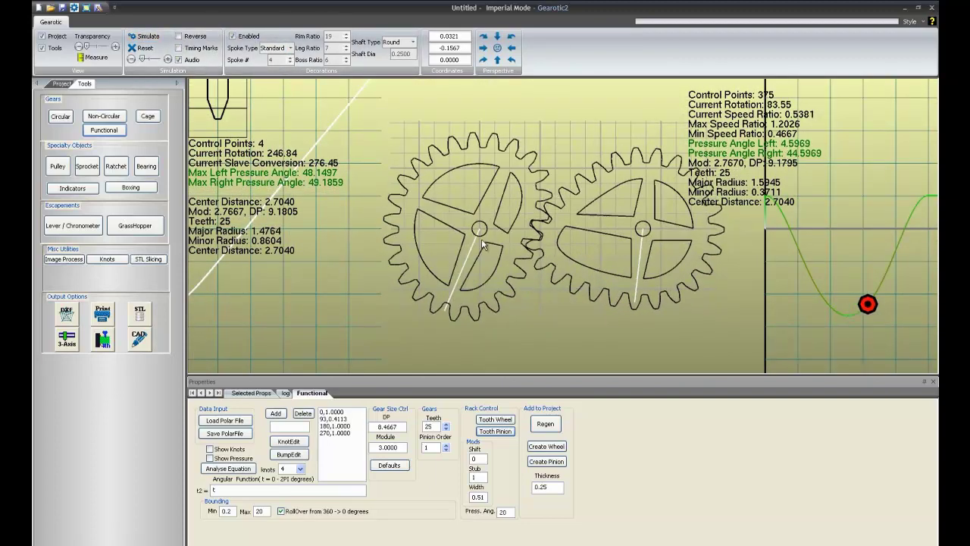
pyautogui.scroll(3, 572, 221)
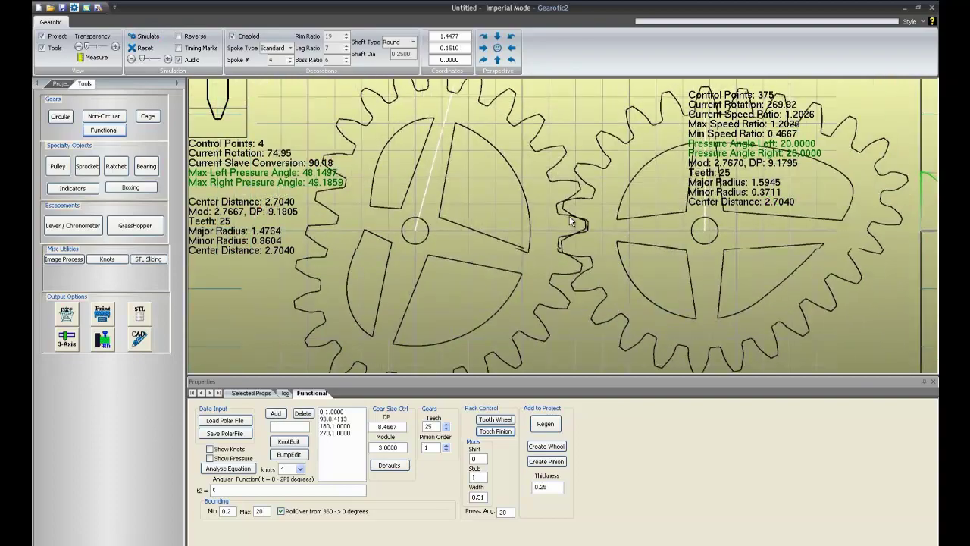
pyautogui.scroll(-4, 573, 221)
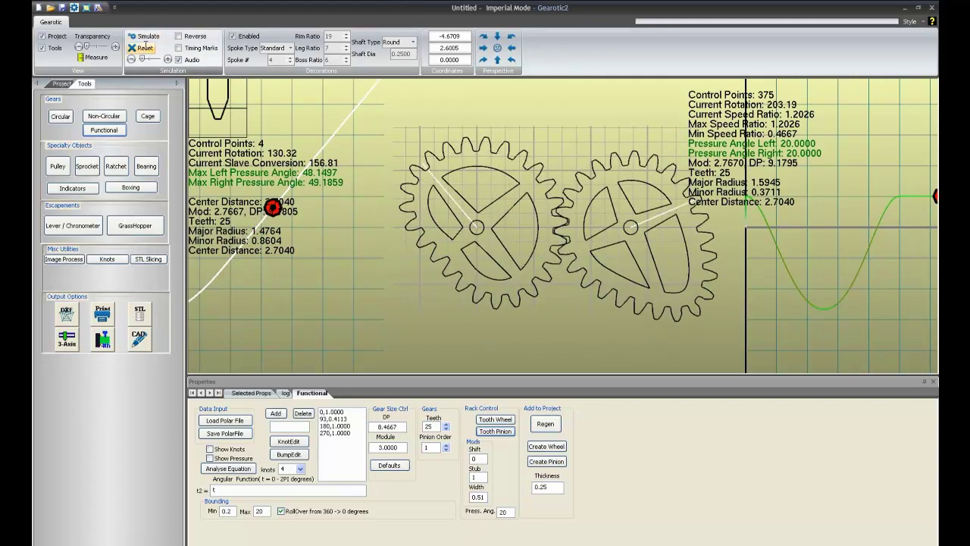
pyautogui.doubleClick(481, 498)
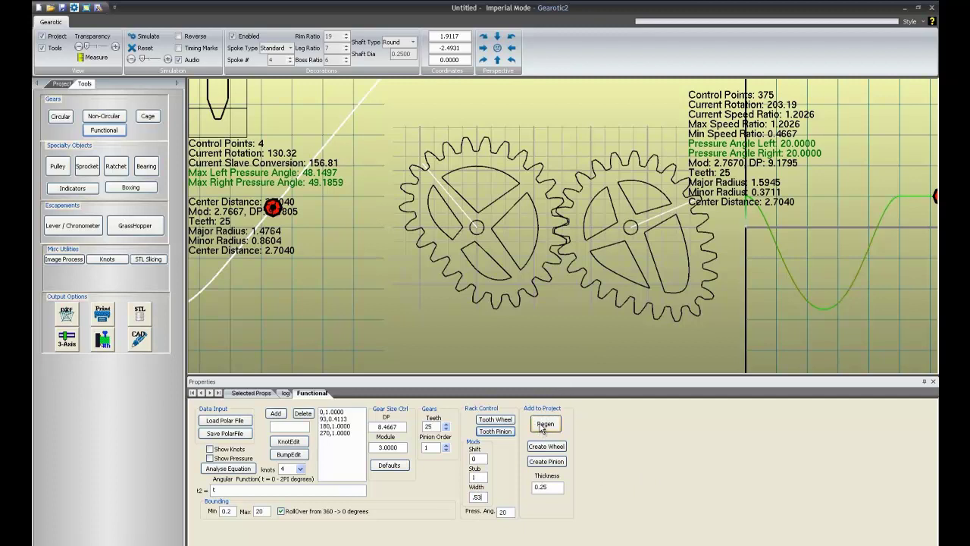
# Retooth both gears, change the tooth width to .55, and retooth wheel and pinion again.
pyautogui.click(496, 420)
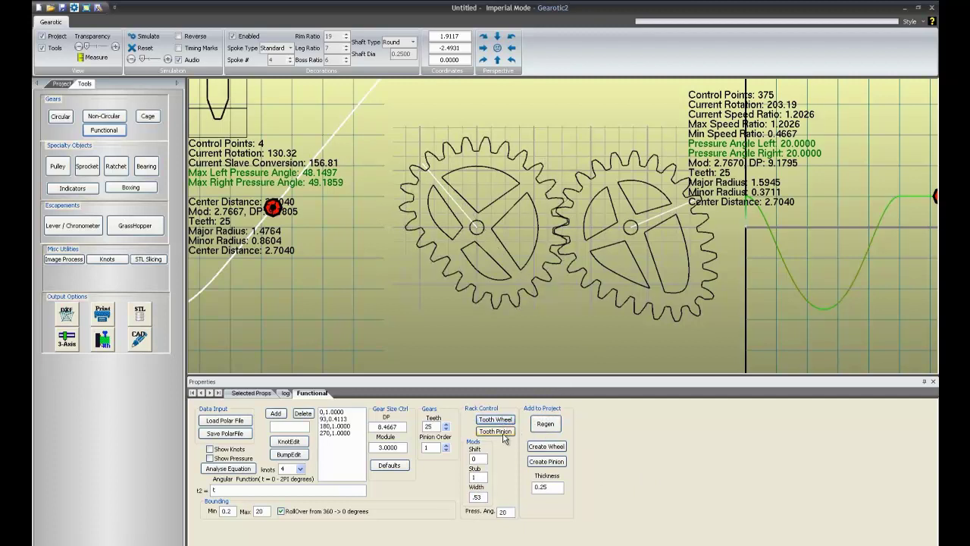
pyautogui.click(502, 434)
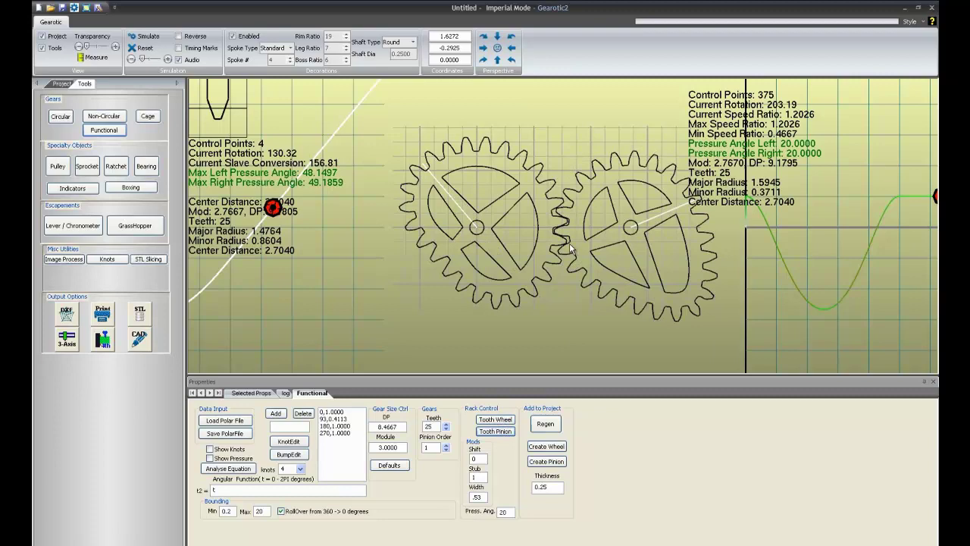
pyautogui.scroll(5, 571, 248)
pyautogui.scroll(2, 560, 235)
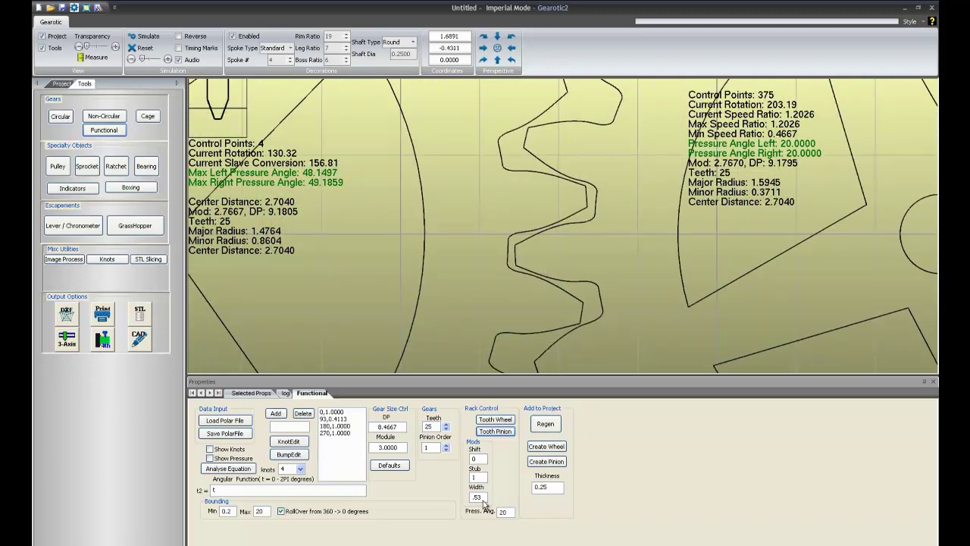
pyautogui.moveTo(483, 501); pyautogui.dragTo(416, 500)
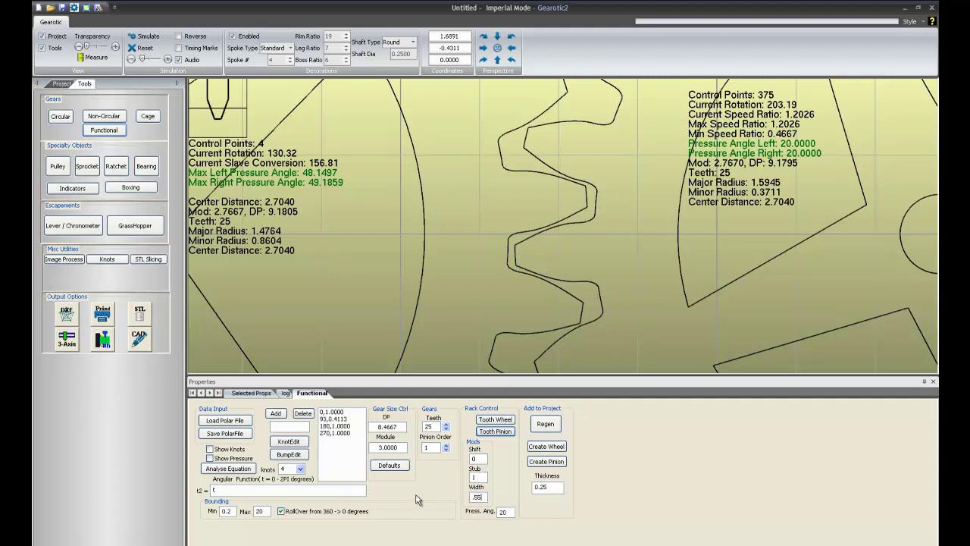
pyautogui.click(504, 420)
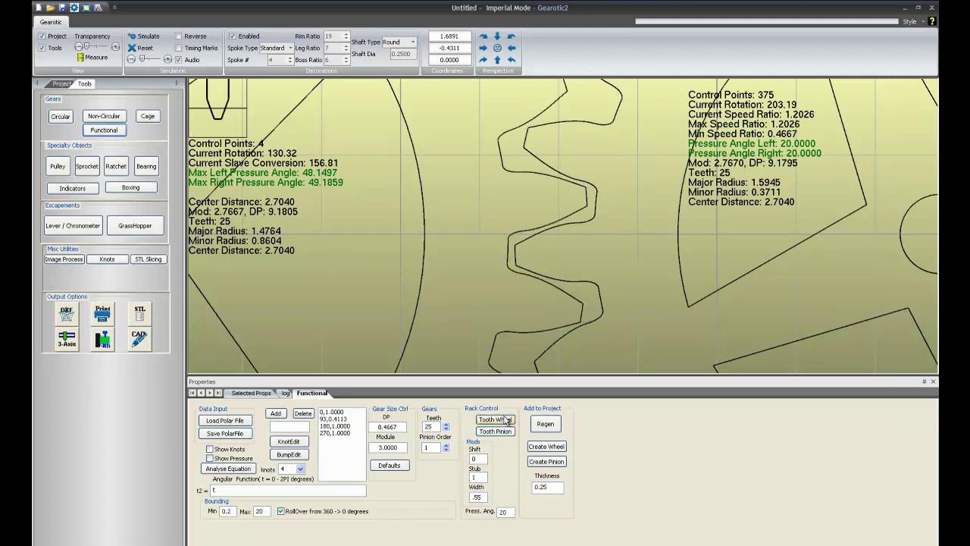
pyautogui.click(495, 431)
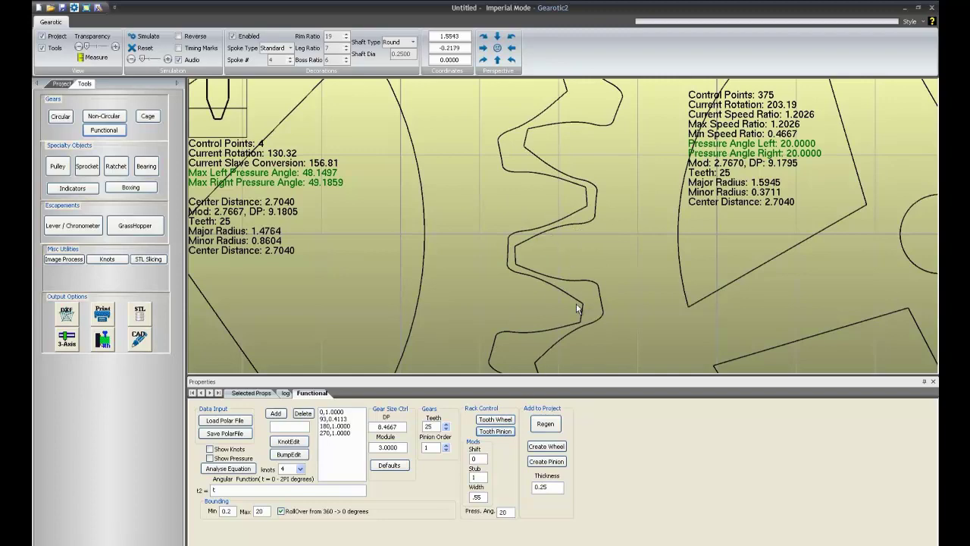
pyautogui.scroll(-2, 565, 261)
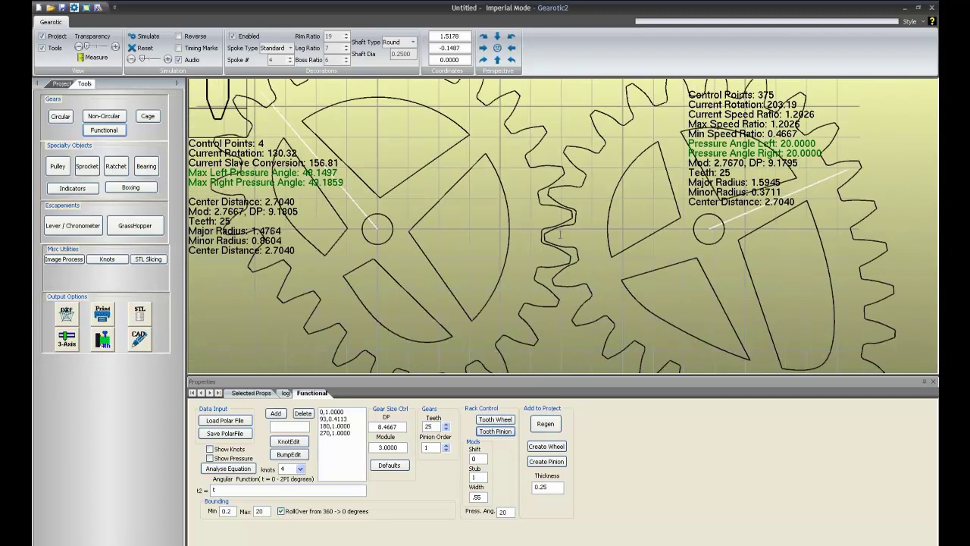
# Set the tooth width to .5 and retooth both the wheel and pinion.
pyautogui.doubleClick(481, 498)
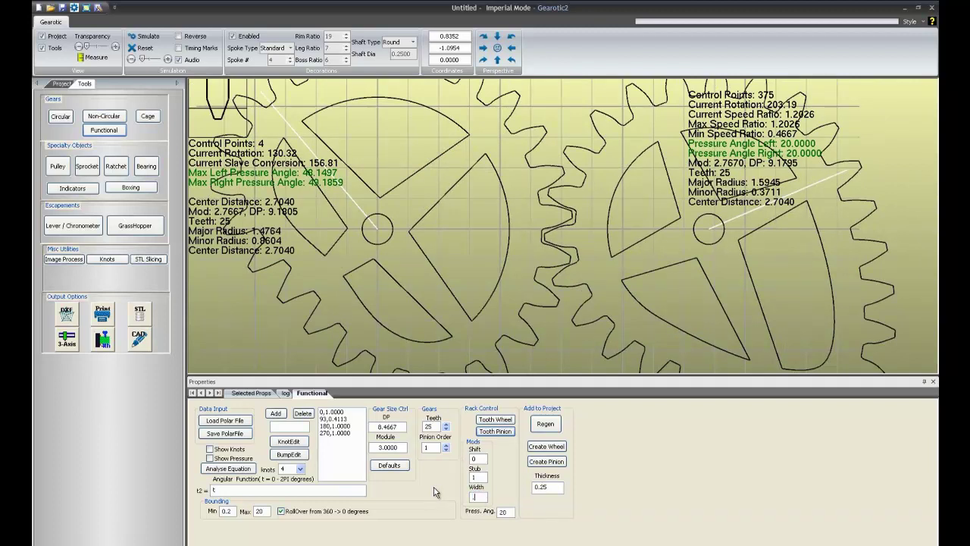
pyautogui.write('.5')
pyautogui.click(502, 421)
pyautogui.click(502, 431)
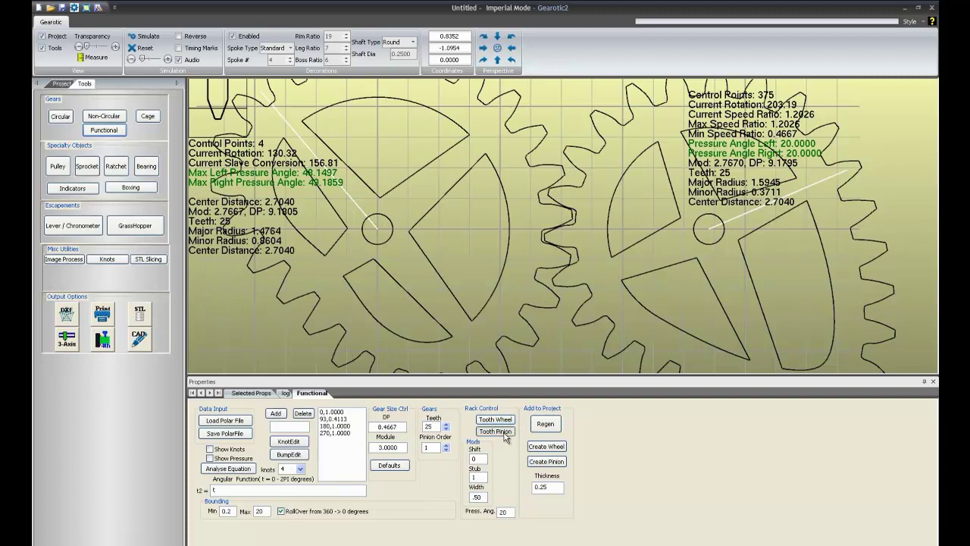
pyautogui.scroll(5, 572, 256)
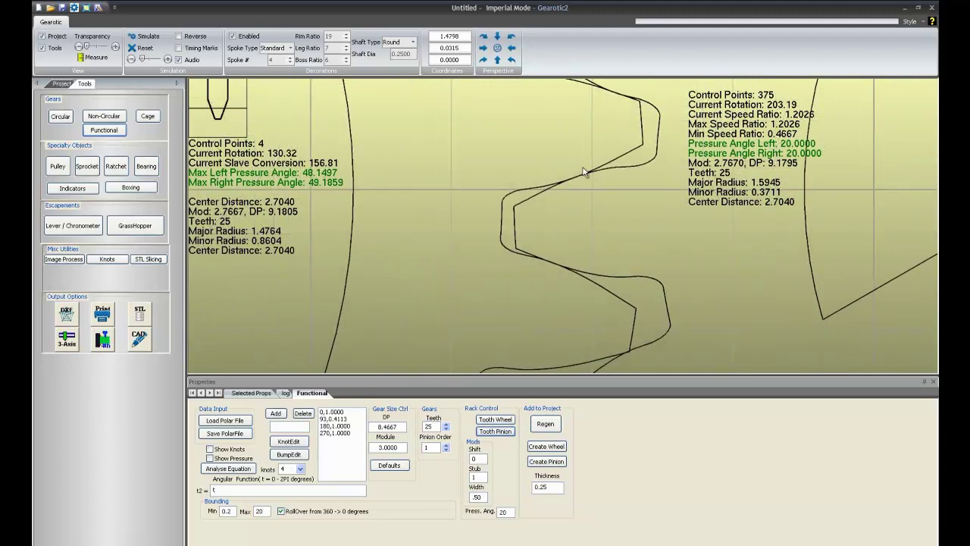
pyautogui.scroll(-3, 573, 272)
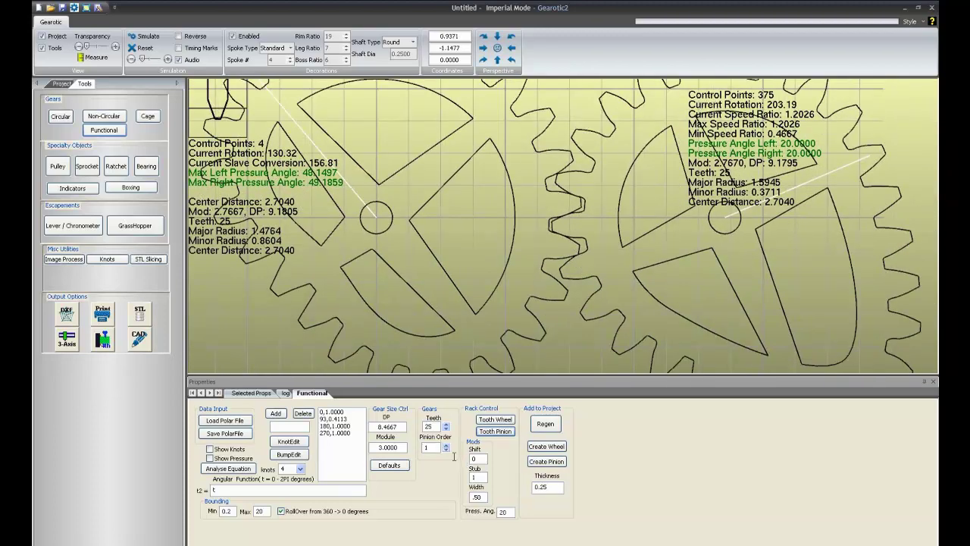
# Set the tooth width to .52, retooth the pinion and wheel, and zoom to inspect clearance.
pyautogui.doubleClick(478, 497)
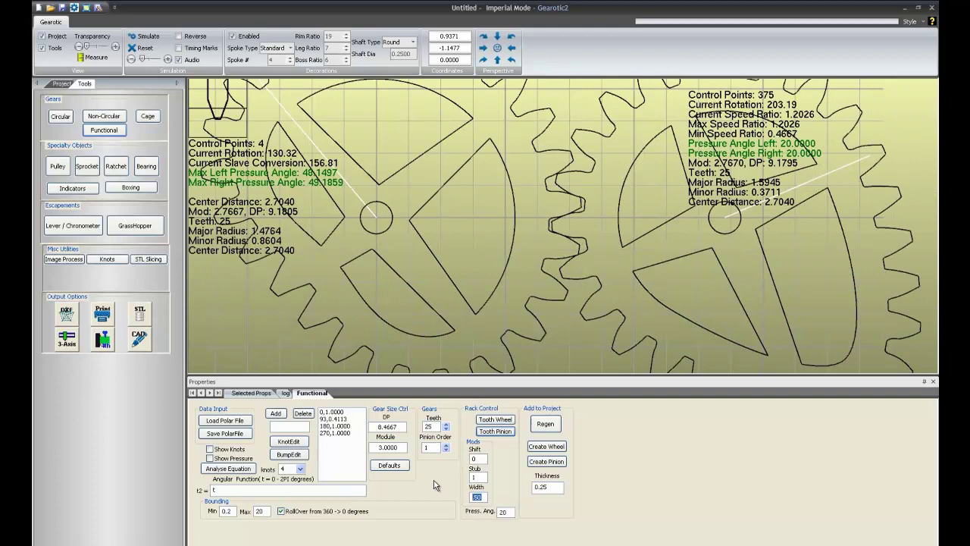
pyautogui.write('.52')
pyautogui.click(497, 432)
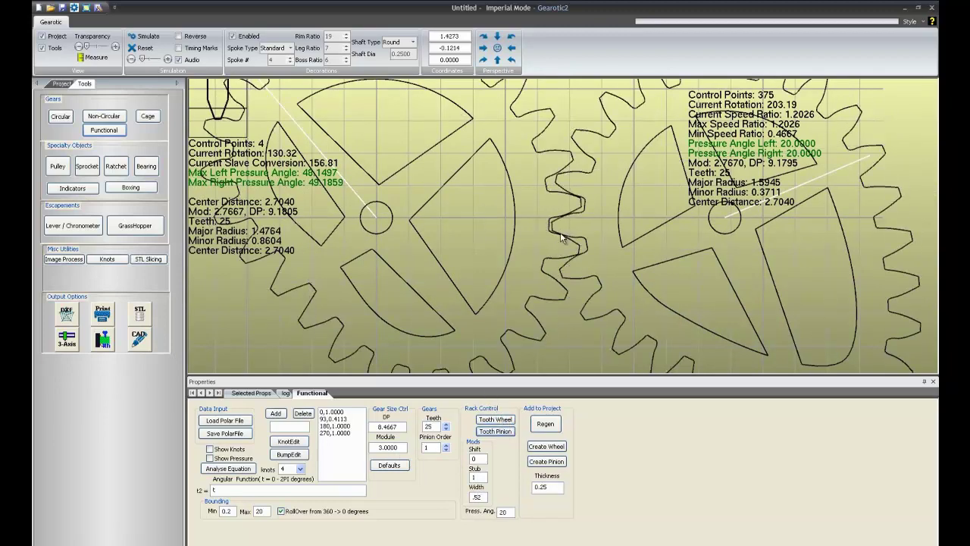
pyautogui.scroll(3, 554, 233)
pyautogui.scroll(-4, 554, 227)
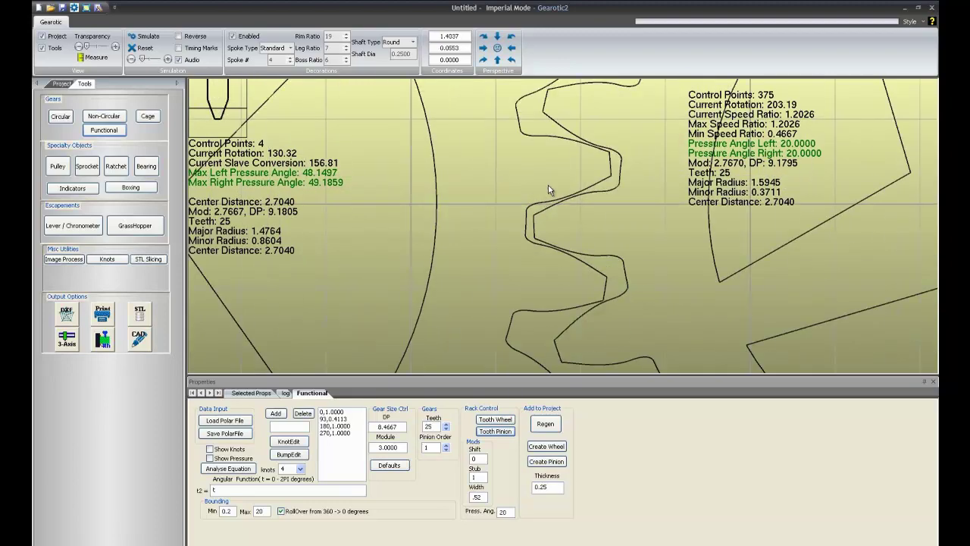
pyautogui.scroll(5, 534, 197)
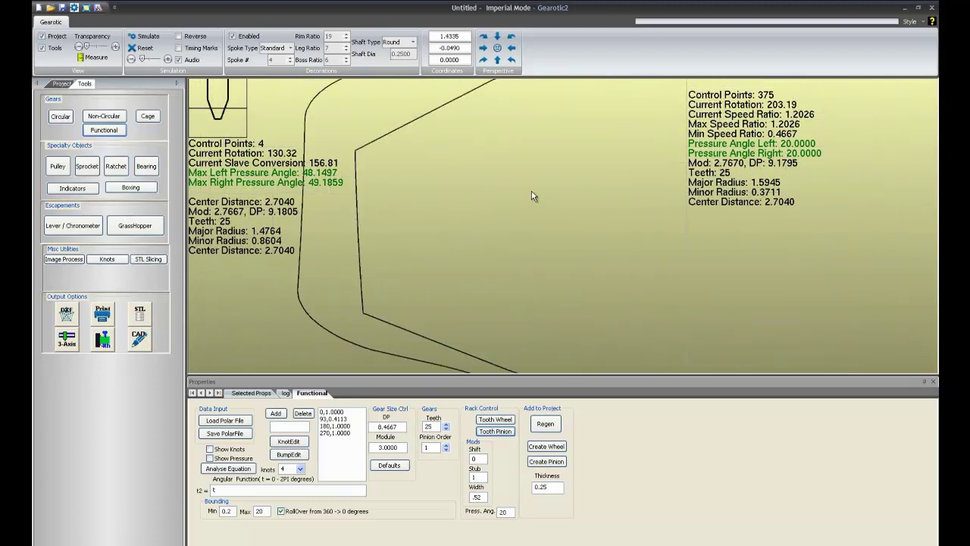
pyautogui.scroll(2, 536, 242)
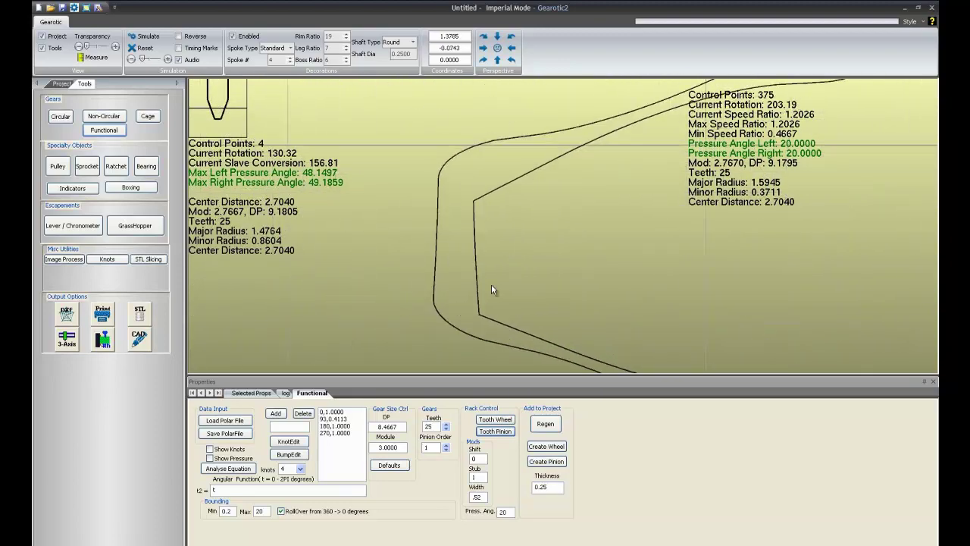
pyautogui.click(499, 422)
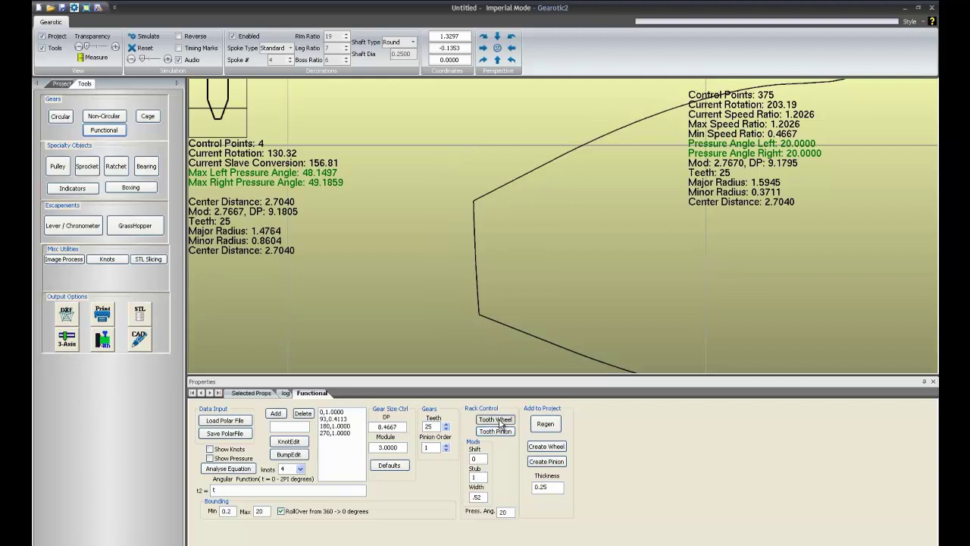
pyautogui.scroll(6, 477, 304)
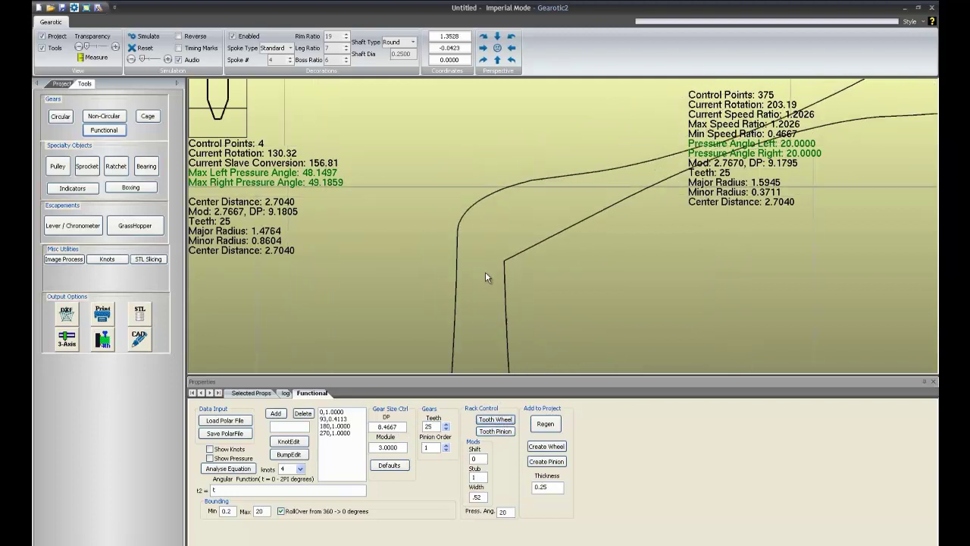
pyautogui.scroll(-3, 675, 306)
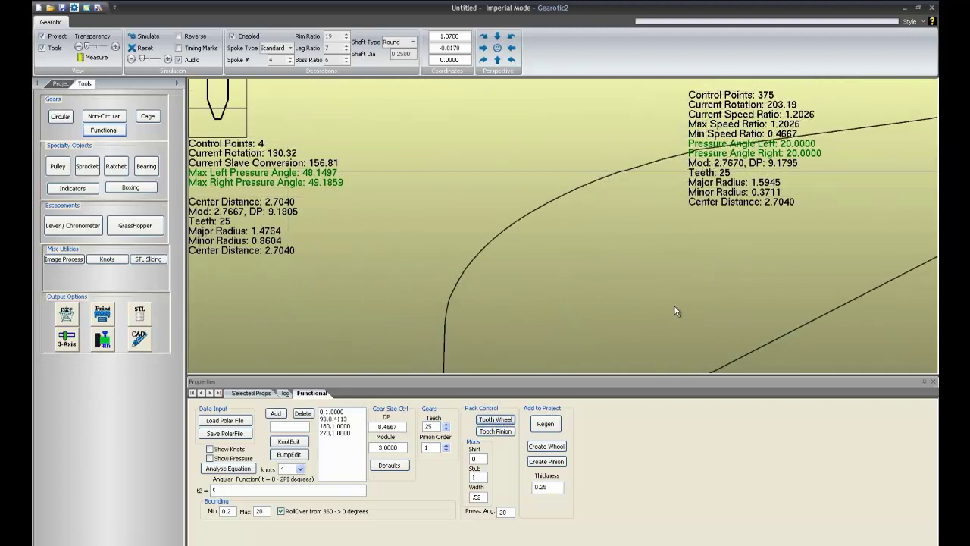
pyautogui.click(494, 422)
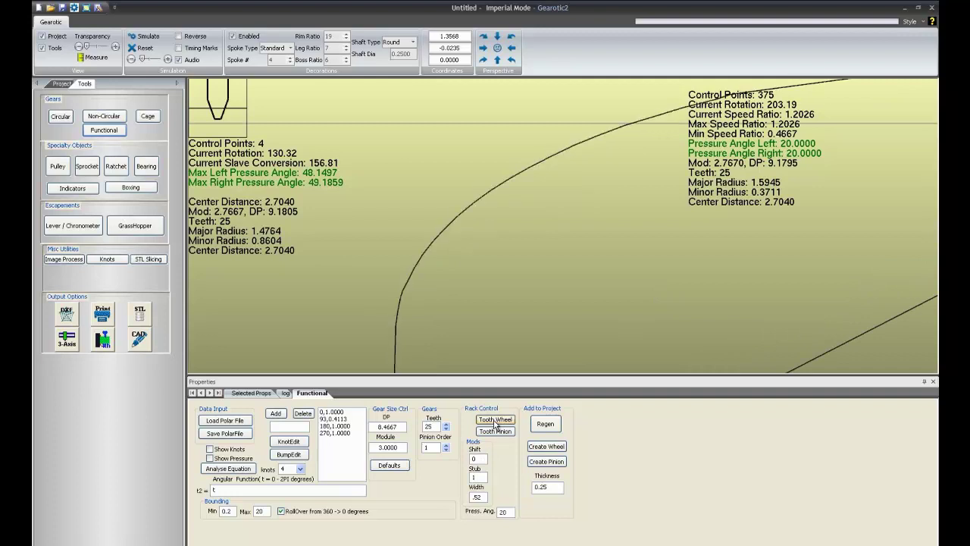
pyautogui.scroll(-5, 536, 210)
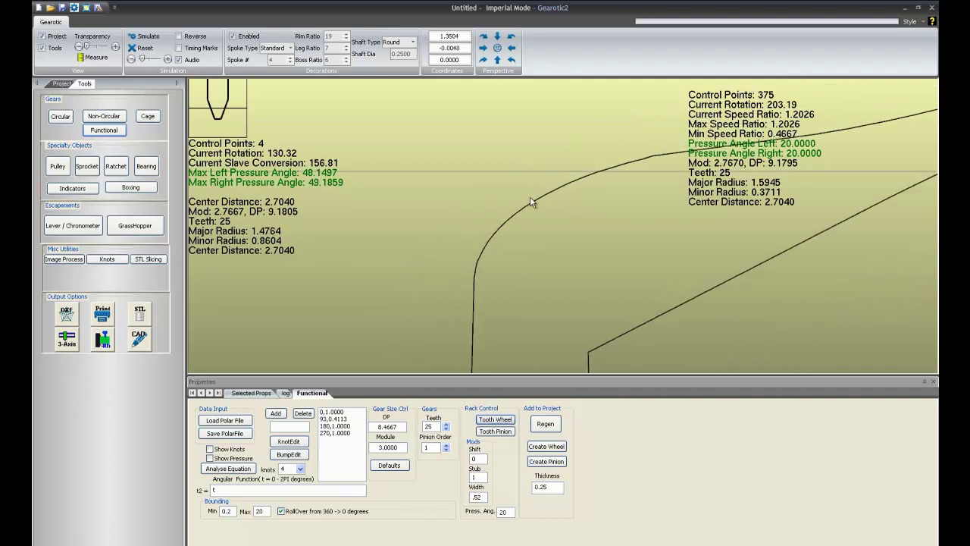
pyautogui.scroll(-5, 532, 227)
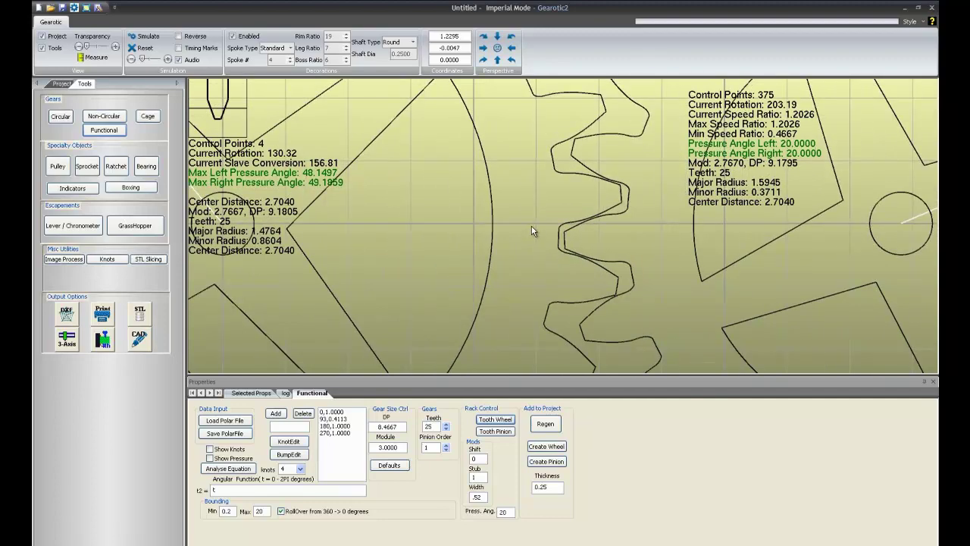
# Zoom out to watch the spoked .52-width gear pair turning with both motion graphs visible.
pyautogui.scroll(-2, 492, 226)
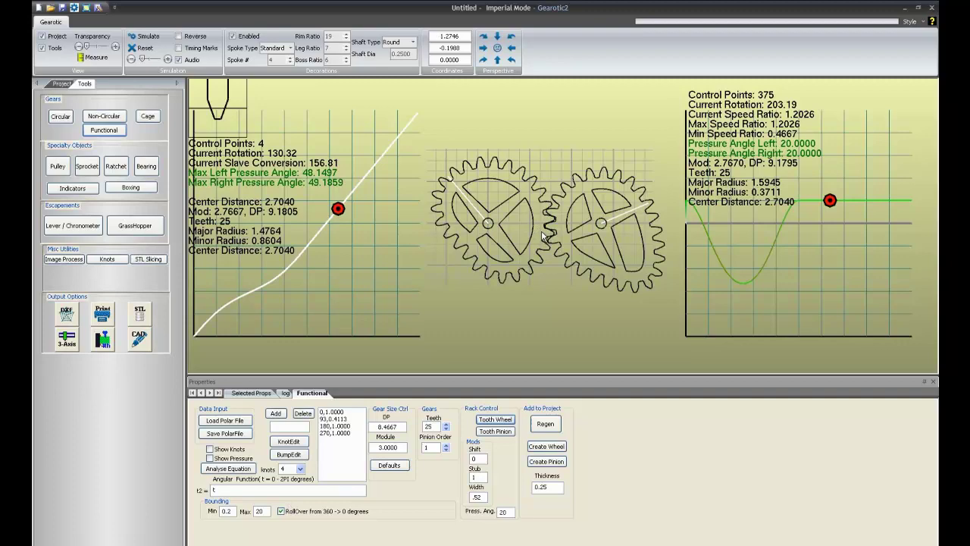
pyautogui.scroll(3, 544, 237)
pyautogui.scroll(-3, 544, 237)
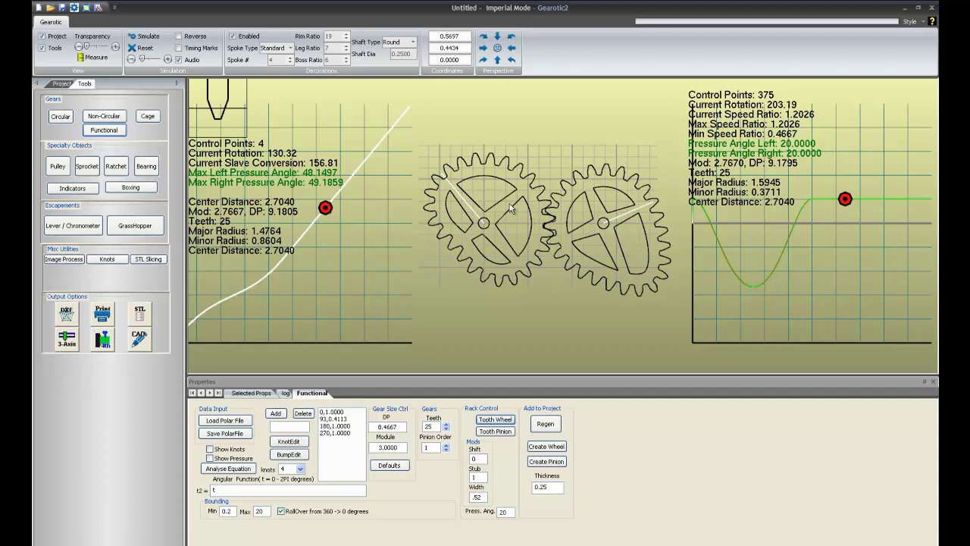
pyautogui.click(281, 512)
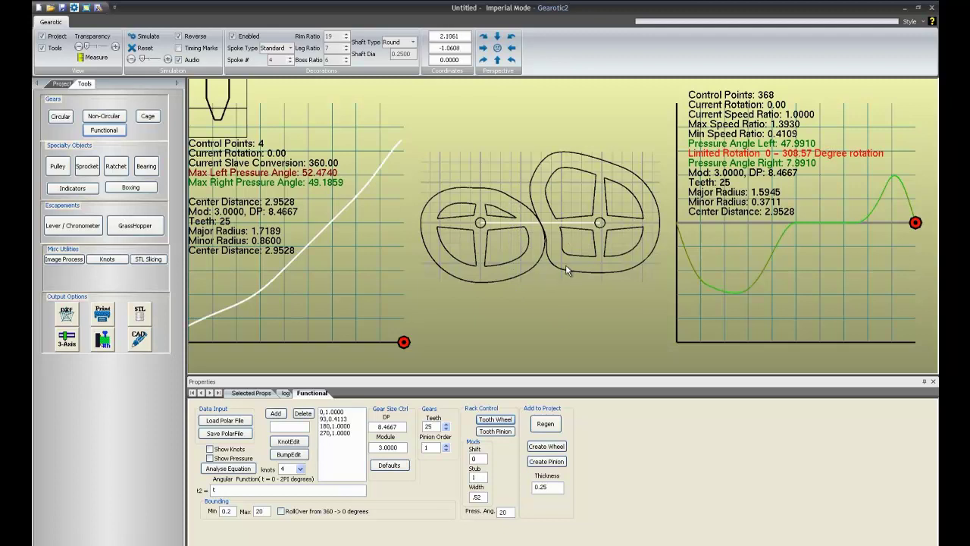
pyautogui.click(504, 420)
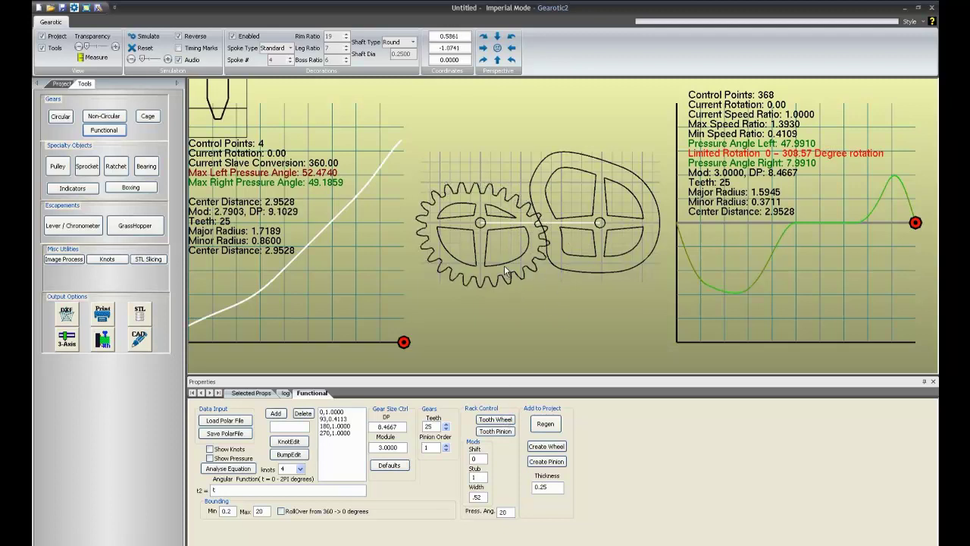
pyautogui.click(495, 430)
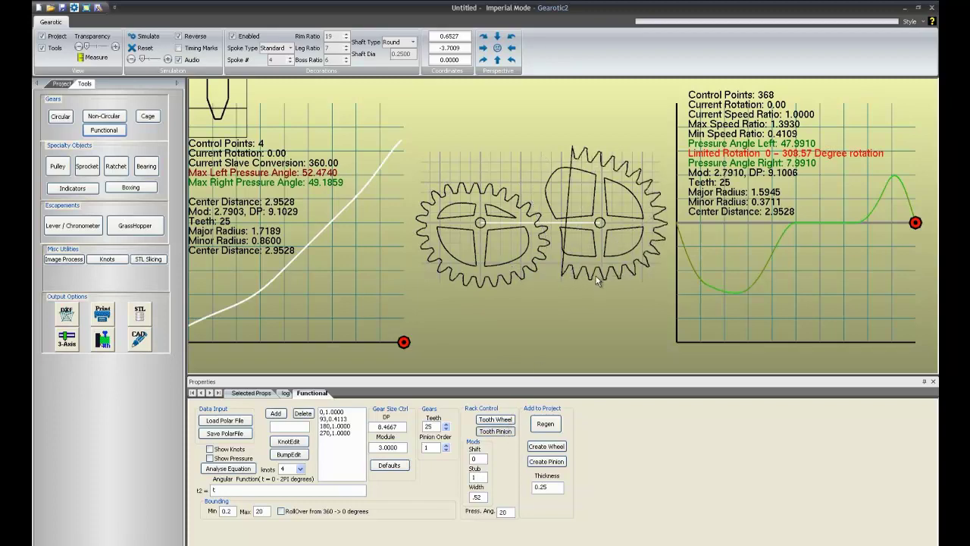
pyautogui.scroll(3, 530, 262)
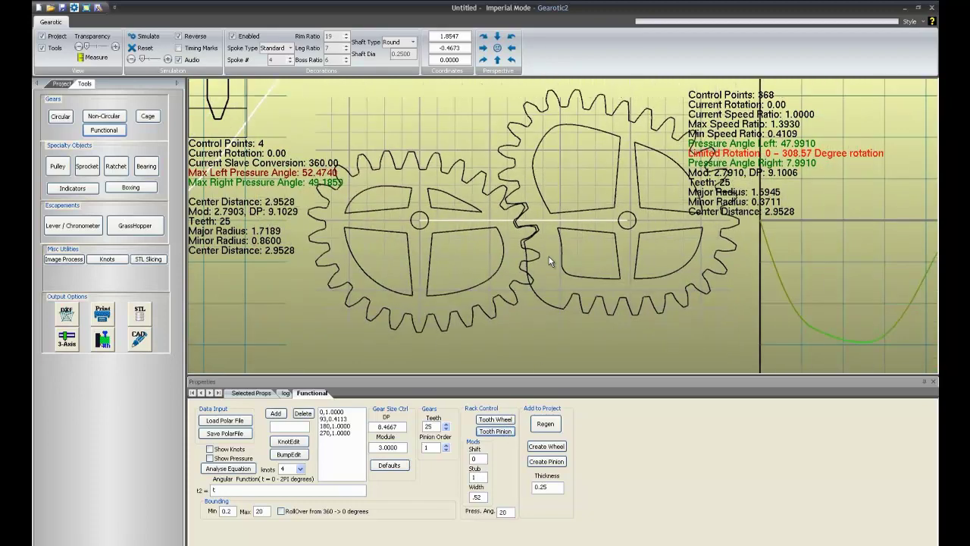
pyautogui.scroll(-3, 535, 257)
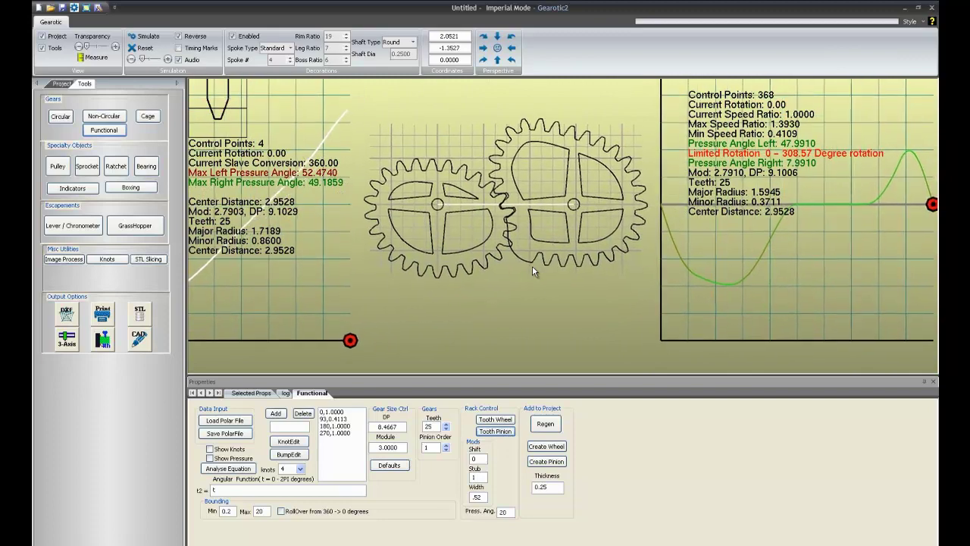
pyautogui.scroll(2, 534, 267)
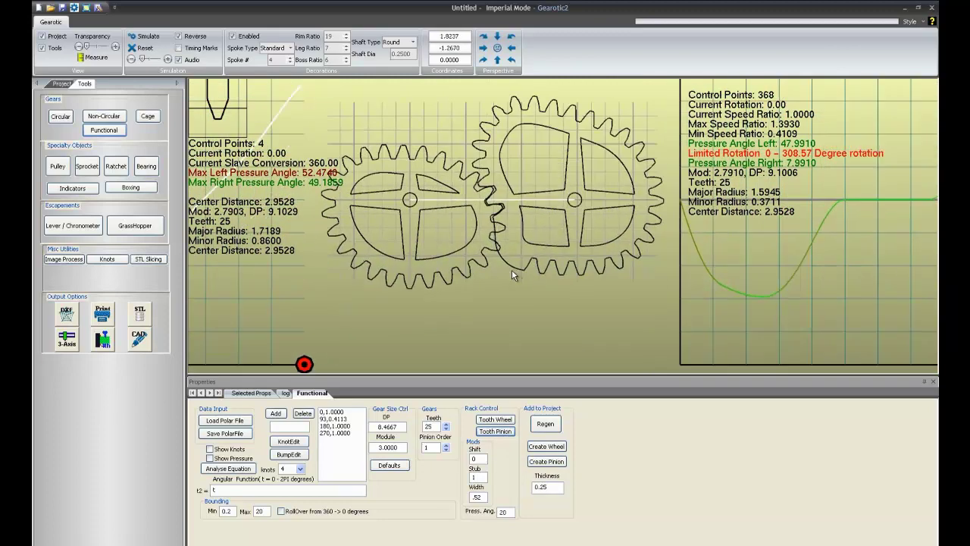
pyautogui.scroll(5, 512, 269)
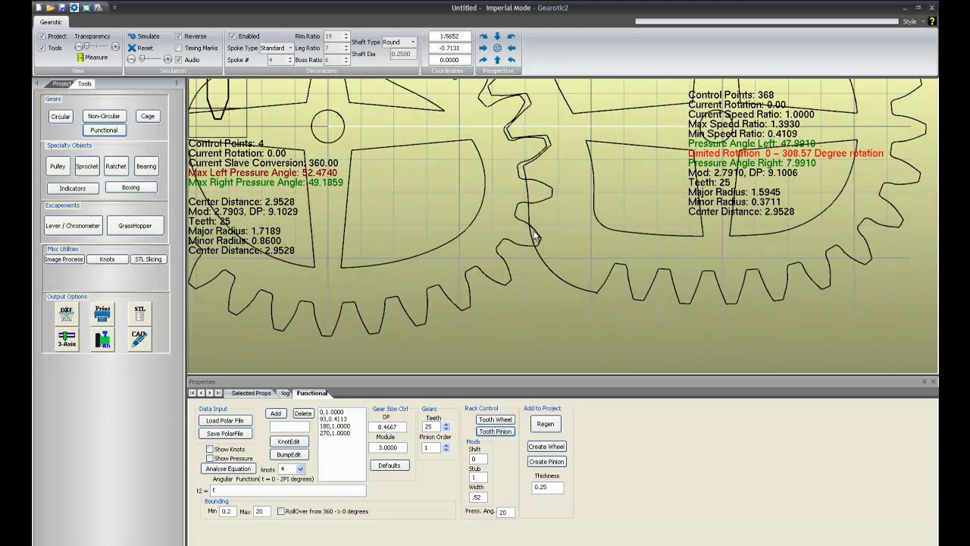
pyautogui.scroll(-3, 551, 191)
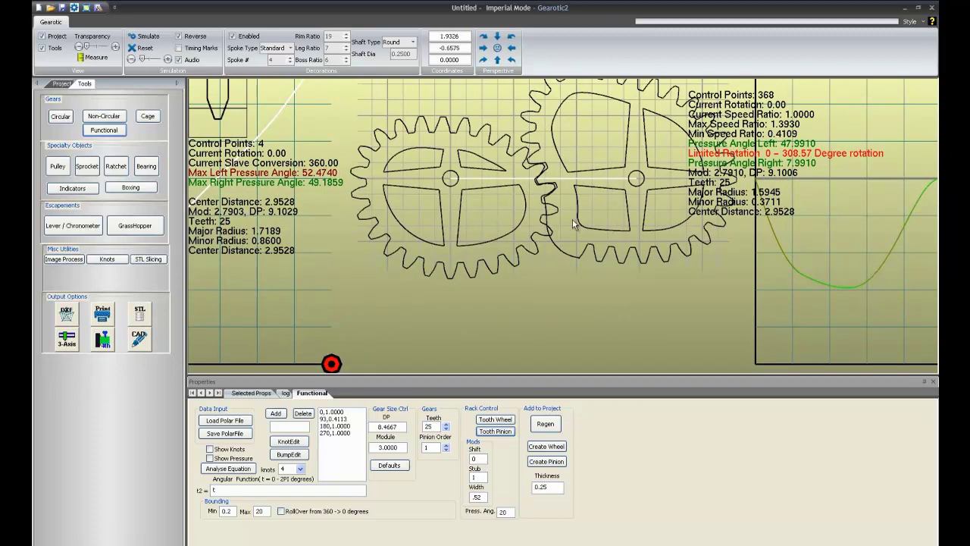
pyautogui.scroll(-2, 574, 224)
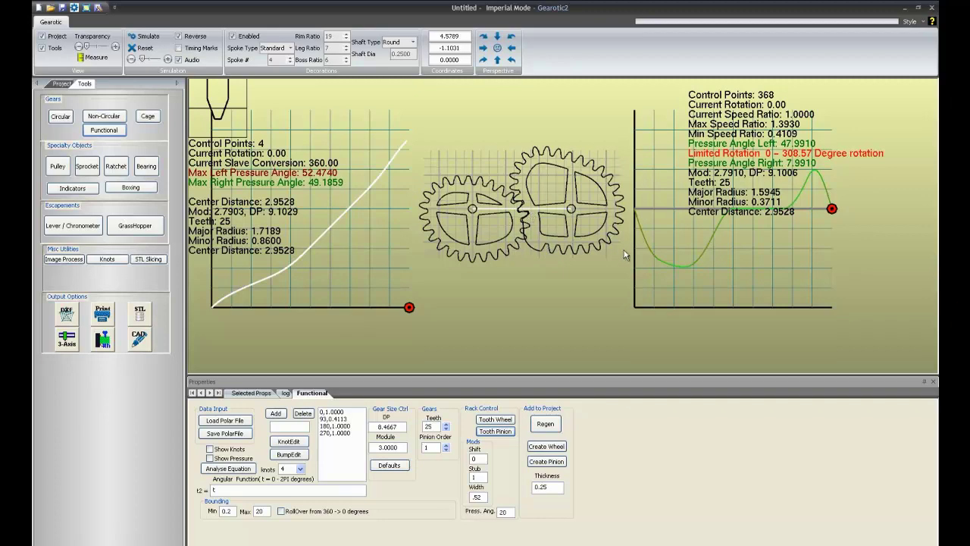
pyautogui.scroll(3, 561, 225)
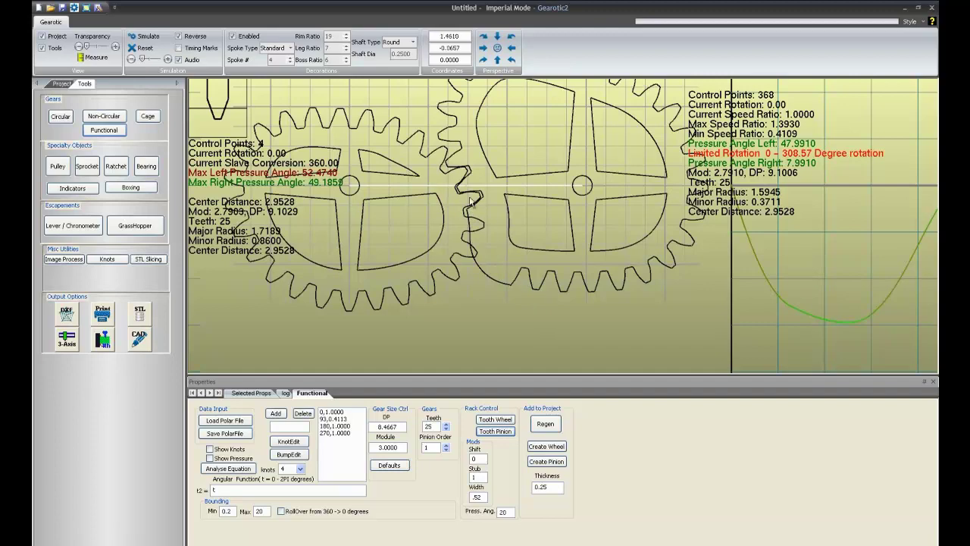
pyautogui.scroll(-3, 528, 210)
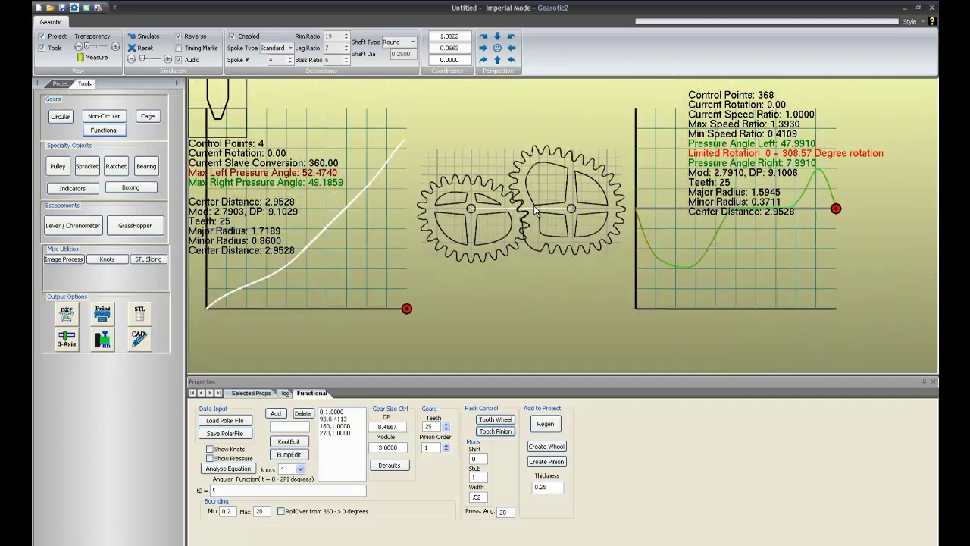
# Run the gear pair simulation with Reverse turned off, halting it at 19.76° rotation.
pyautogui.click(149, 37)
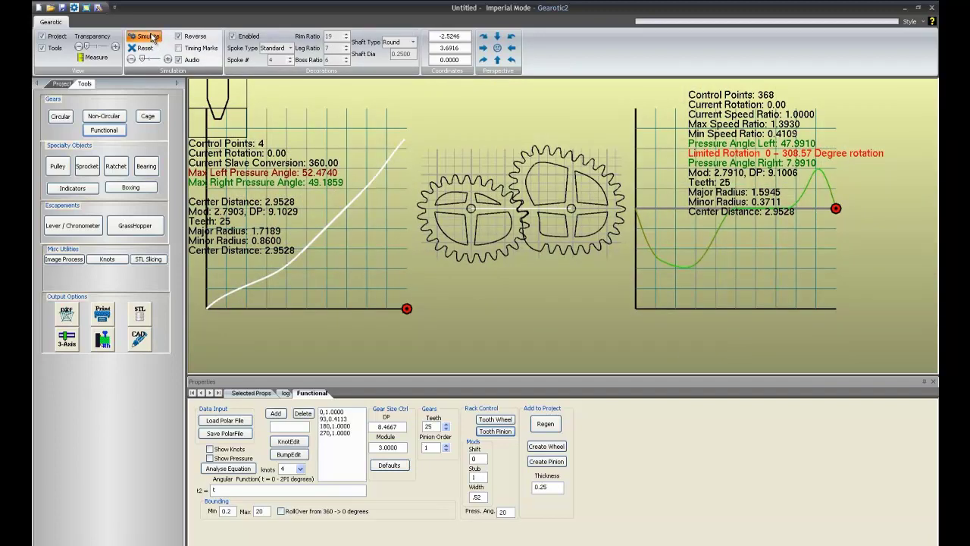
pyautogui.moveTo(484, 169); pyautogui.dragTo(453, 179, button='middle')
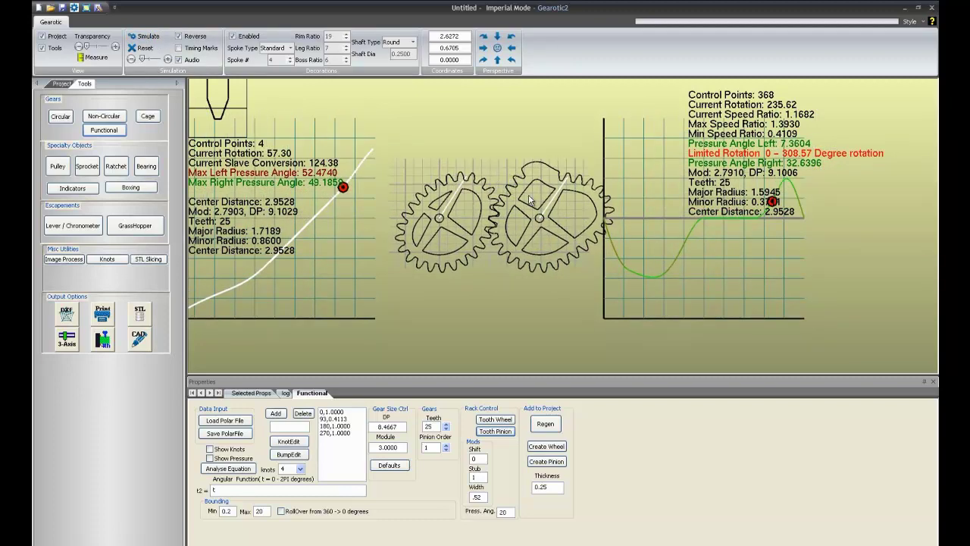
pyautogui.click(179, 36)
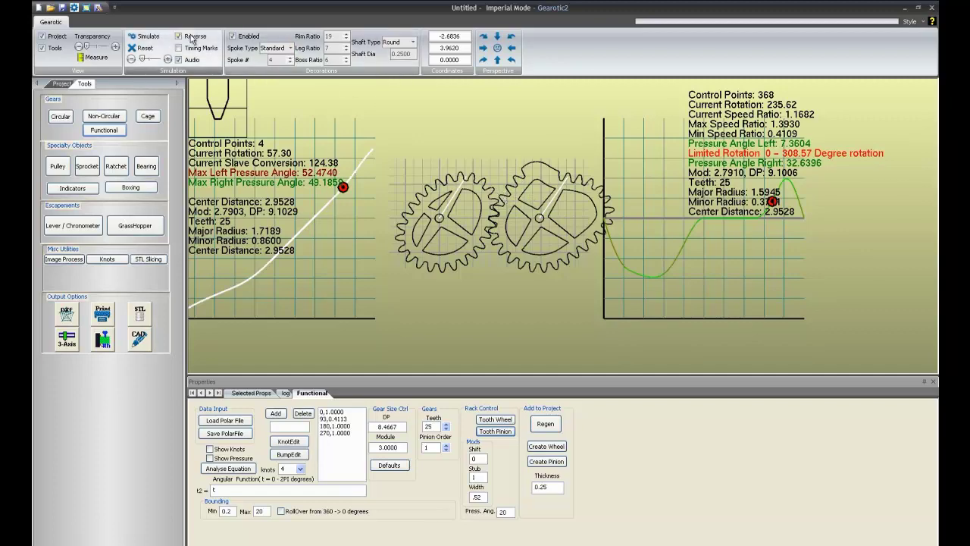
pyautogui.click(145, 38)
pyautogui.click(145, 38)
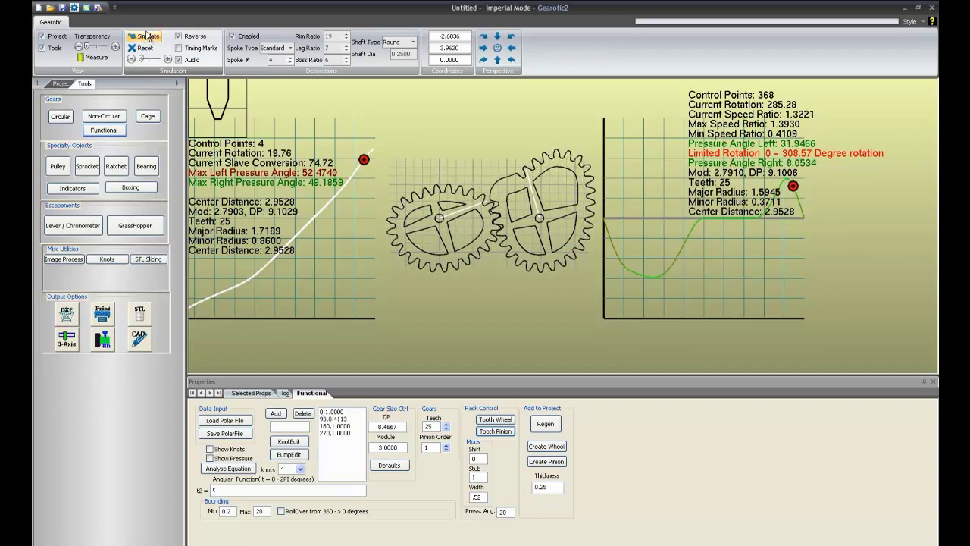
pyautogui.click(179, 35)
pyautogui.scroll(5, 466, 219)
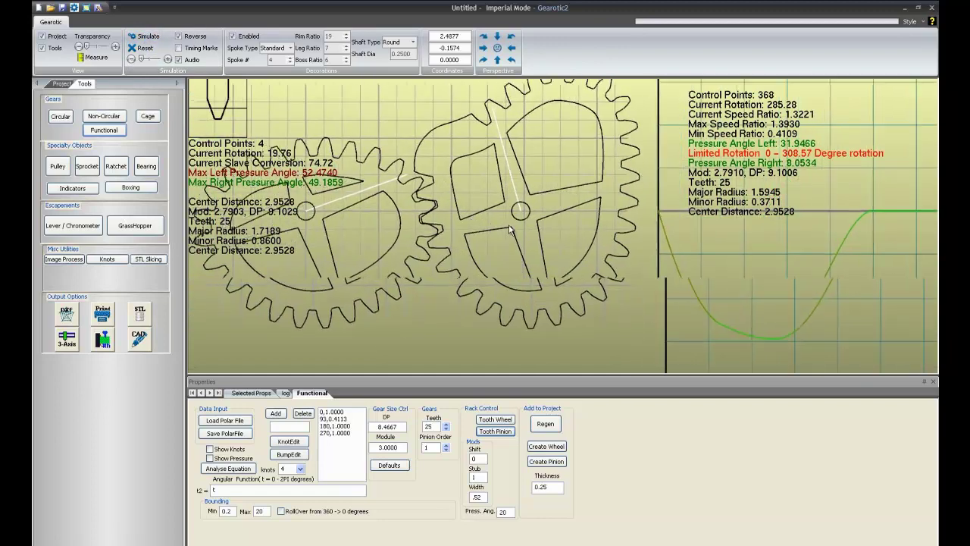
pyautogui.scroll(-1, 557, 225)
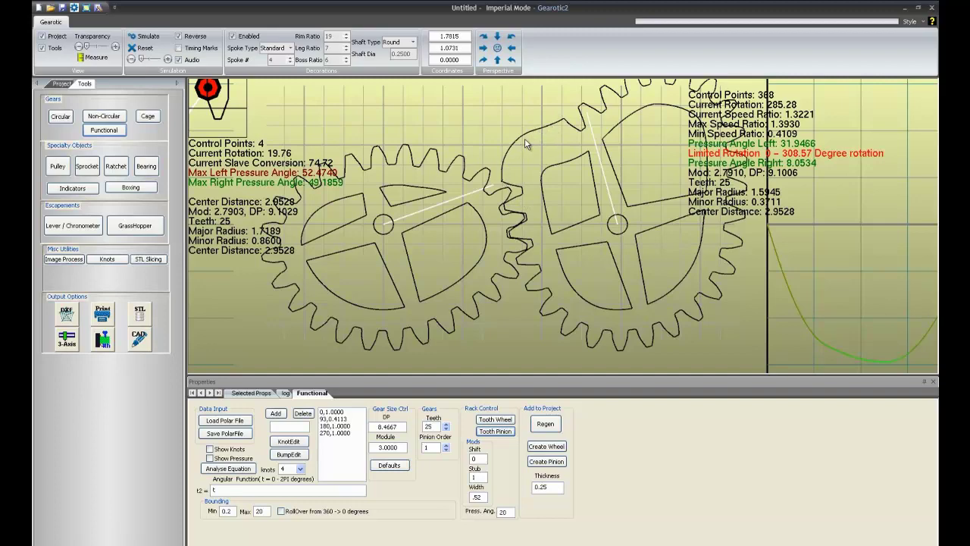
pyautogui.scroll(-2, 552, 150)
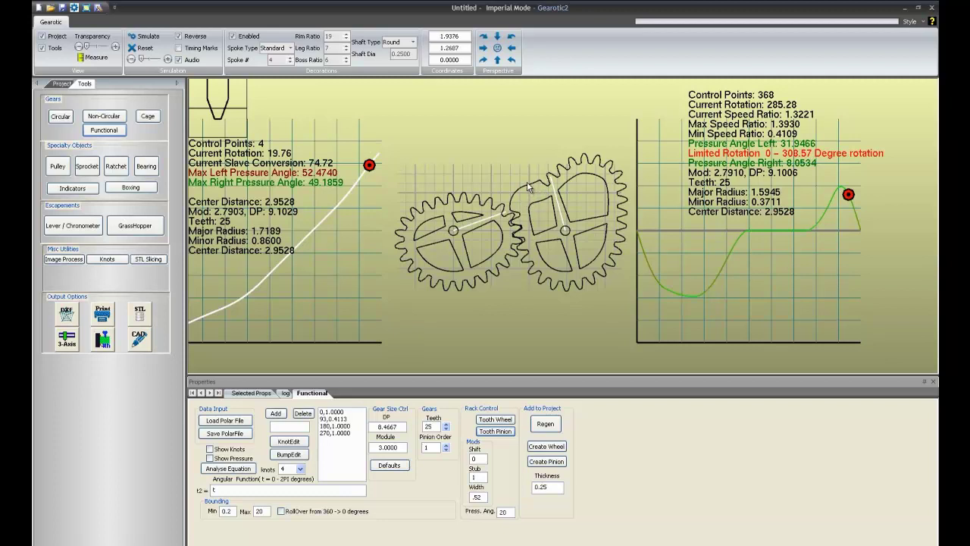
pyautogui.moveTo(527, 184)
pyautogui.mouseDown()
pyautogui.moveTo(525, 199)
pyautogui.moveTo(542, 178)
pyautogui.moveTo(509, 214)
pyautogui.moveTo(515, 199)
pyautogui.mouseUp()
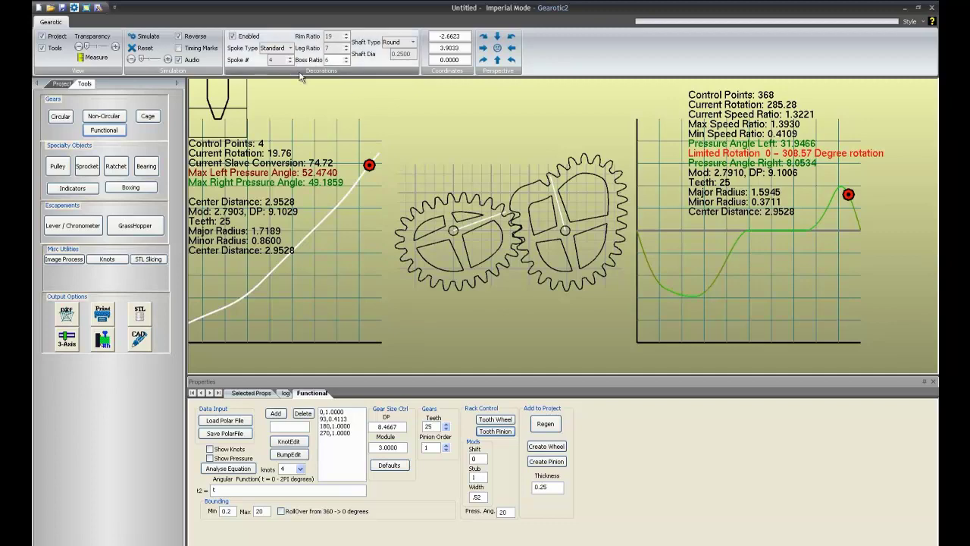
# Restart the spoked 25-tooth pair's simulation so it reverses at its rotation limits.
pyautogui.click(148, 38)
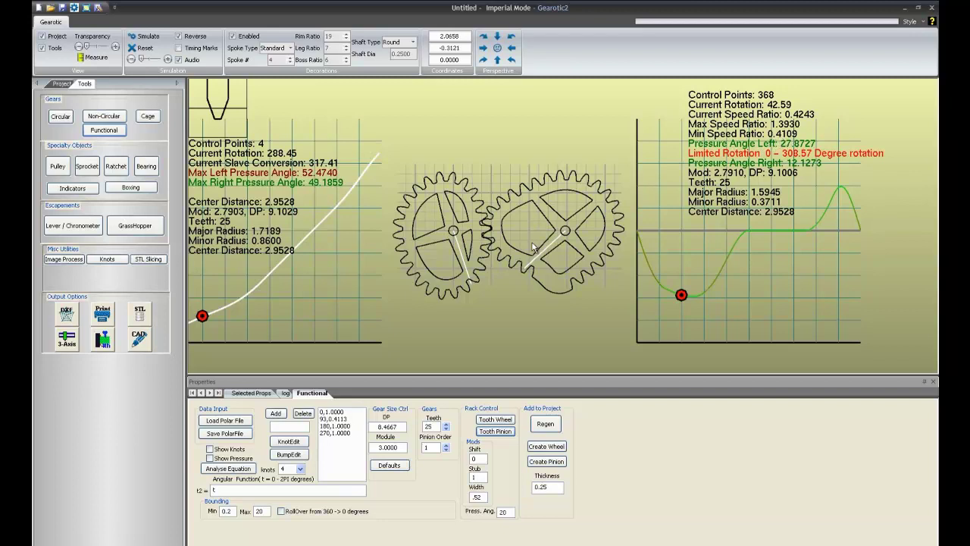
pyautogui.scroll(3, 506, 235)
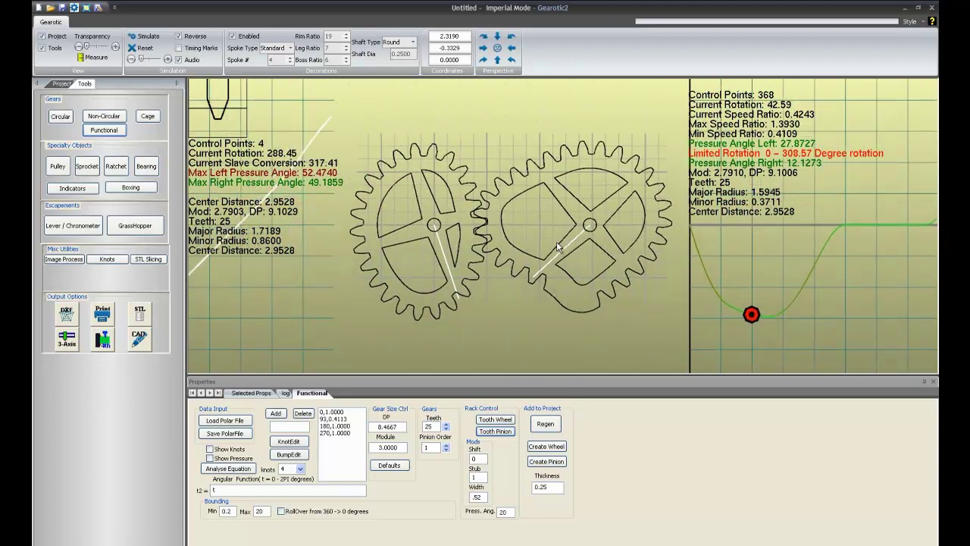
pyautogui.scroll(-3, 573, 229)
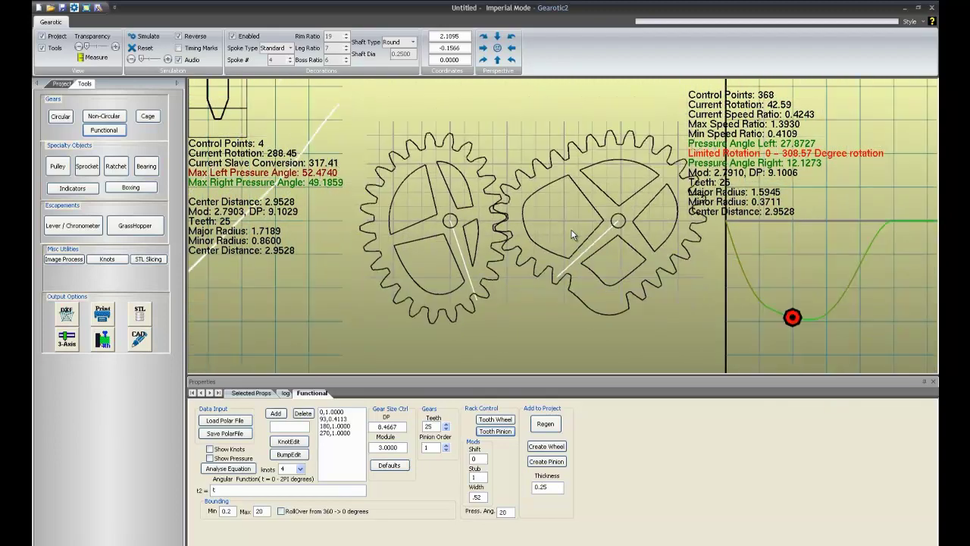
pyautogui.scroll(2, 553, 199)
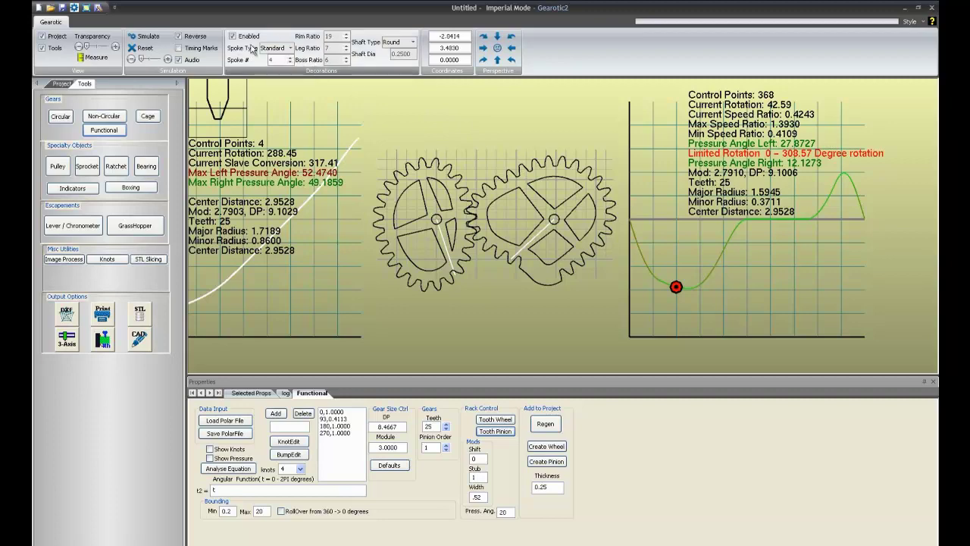
pyautogui.click(151, 40)
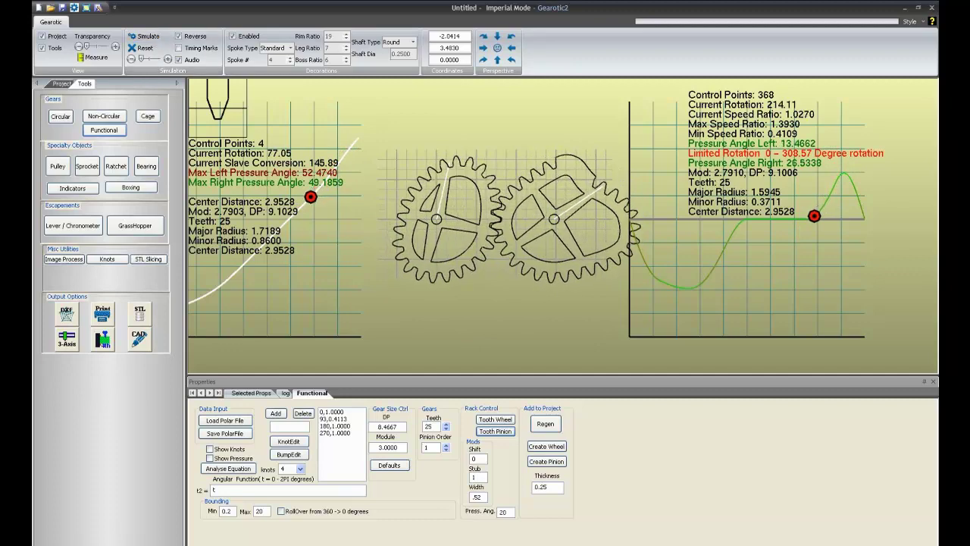
# Try Reverse and Stop as Simulation Blockage Solution, then choose Ignore/loop and resume simulating.
pyautogui.click(250, 392)
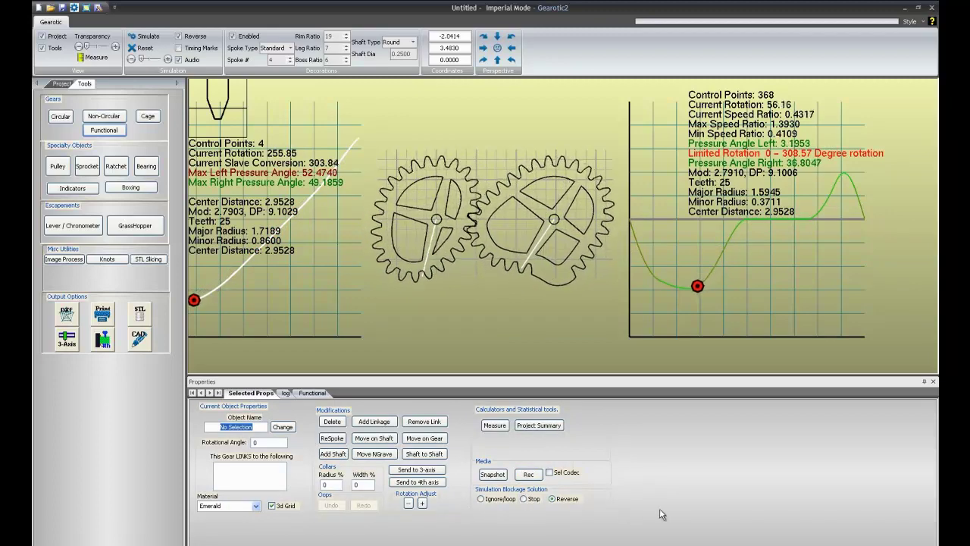
pyautogui.click(551, 498)
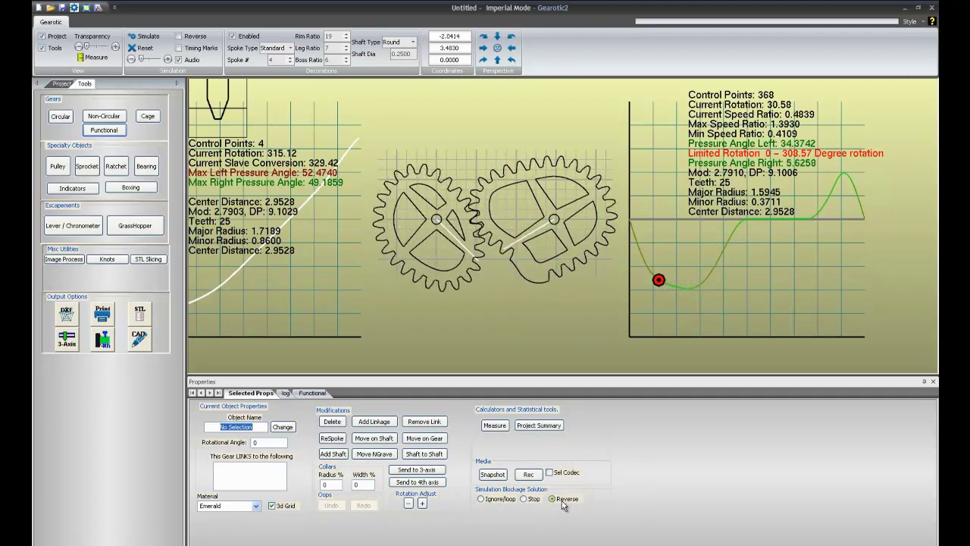
pyautogui.click(530, 501)
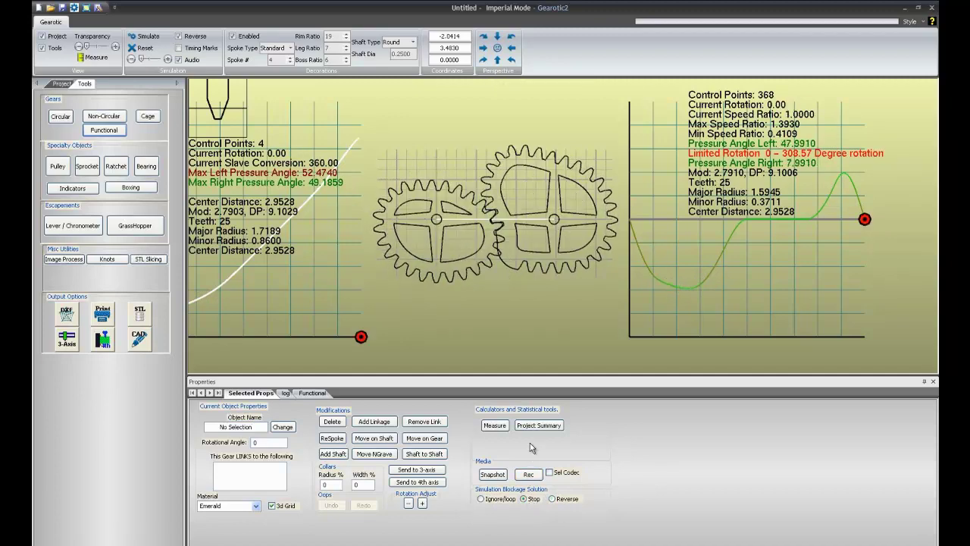
pyautogui.click(144, 36)
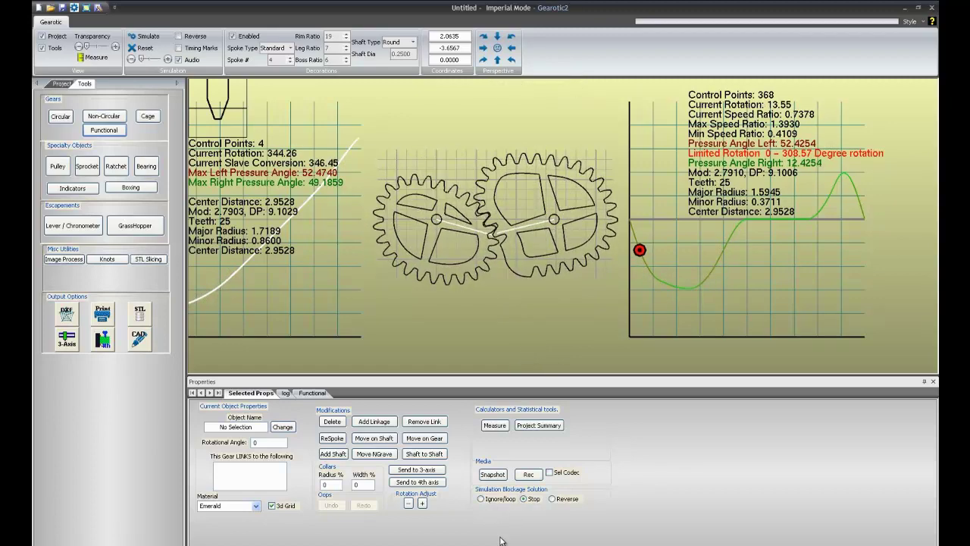
pyautogui.click(498, 501)
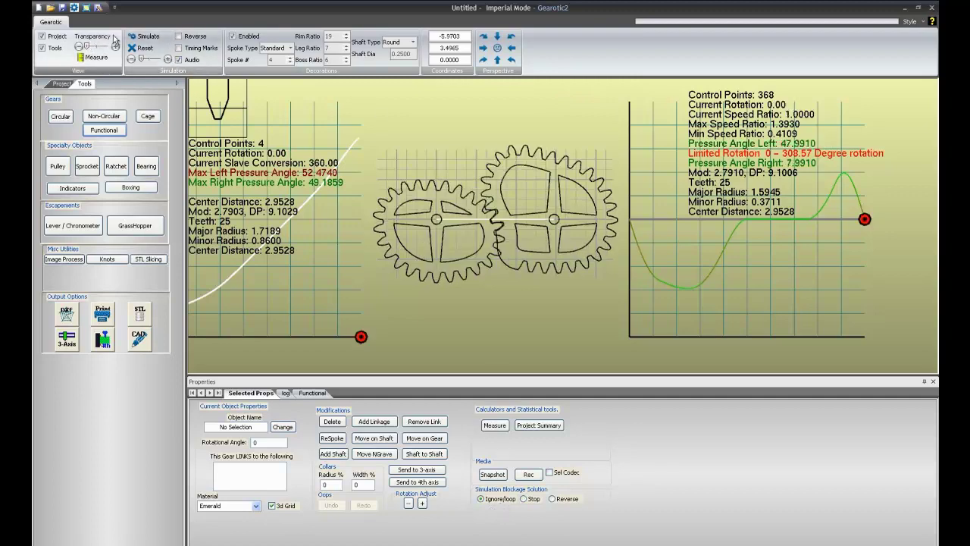
pyautogui.click(145, 37)
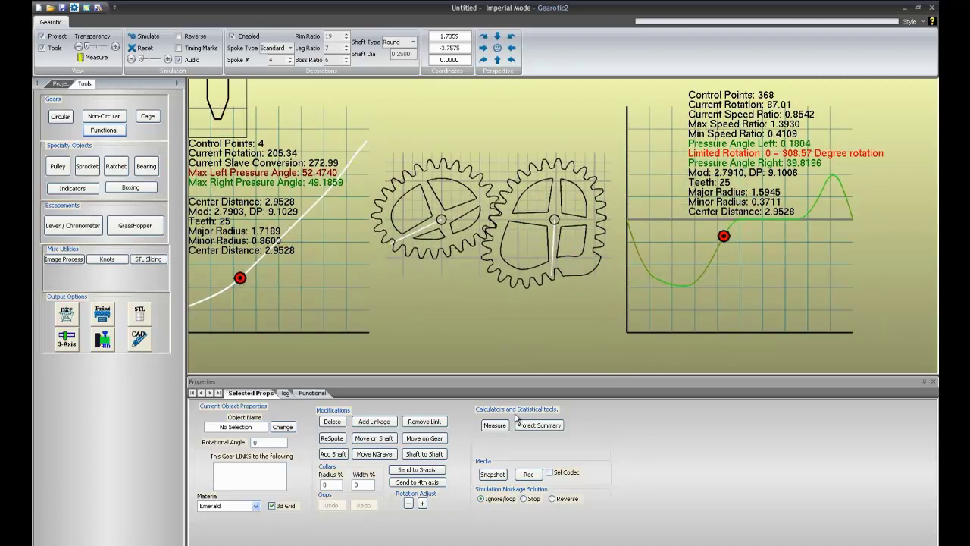
pyautogui.click(553, 499)
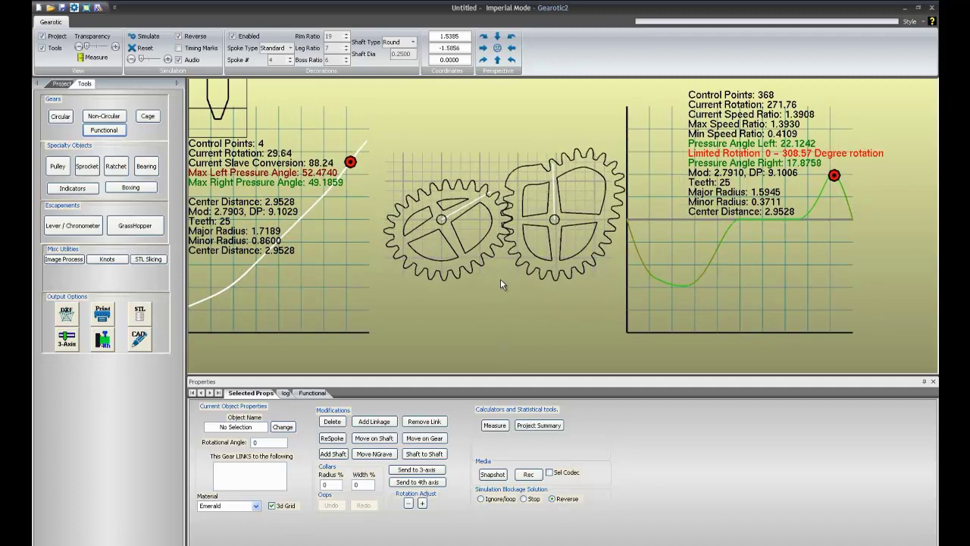
pyautogui.scroll(-3, 491, 279)
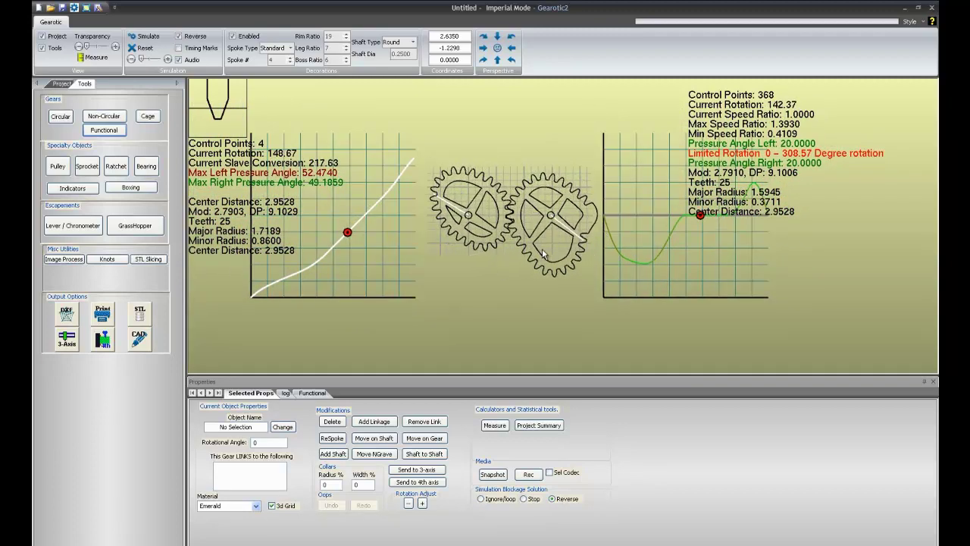
pyautogui.scroll(2, 527, 225)
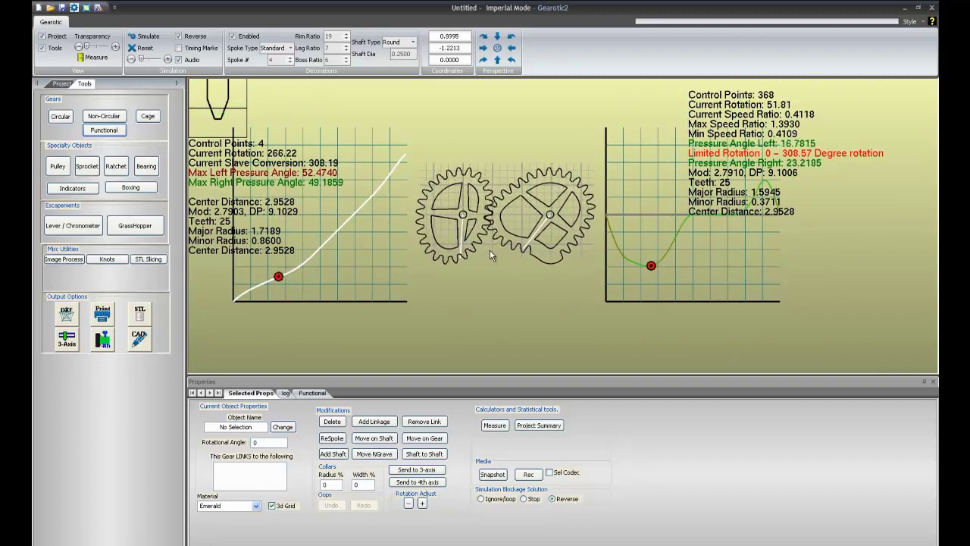
pyautogui.moveTo(516, 244); pyautogui.dragTo(501, 255, button='middle')
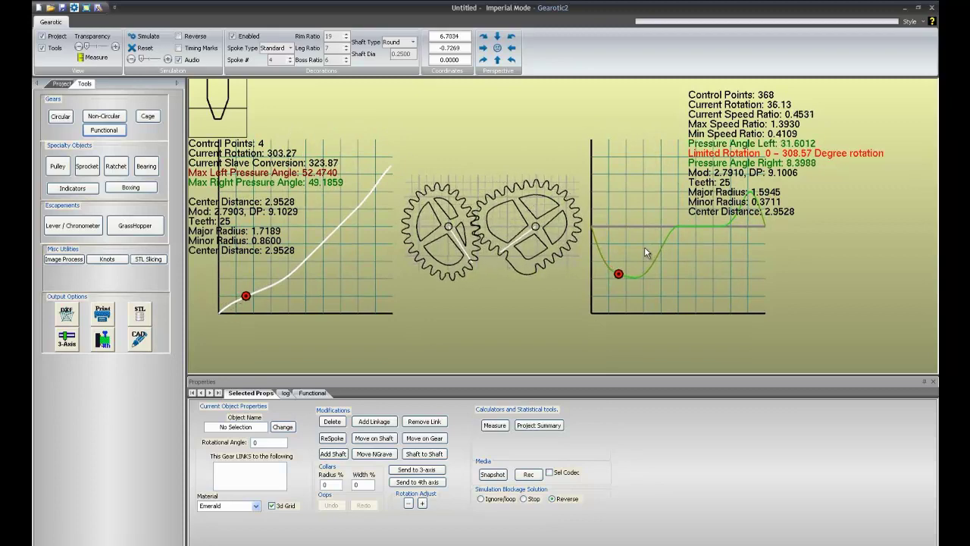
pyautogui.scroll(-2, 565, 228)
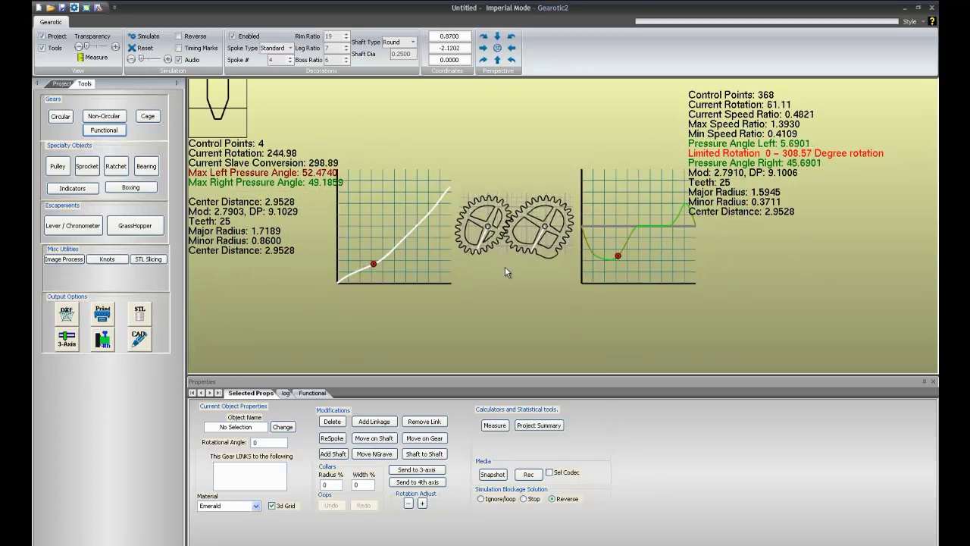
pyautogui.scroll(2, 535, 276)
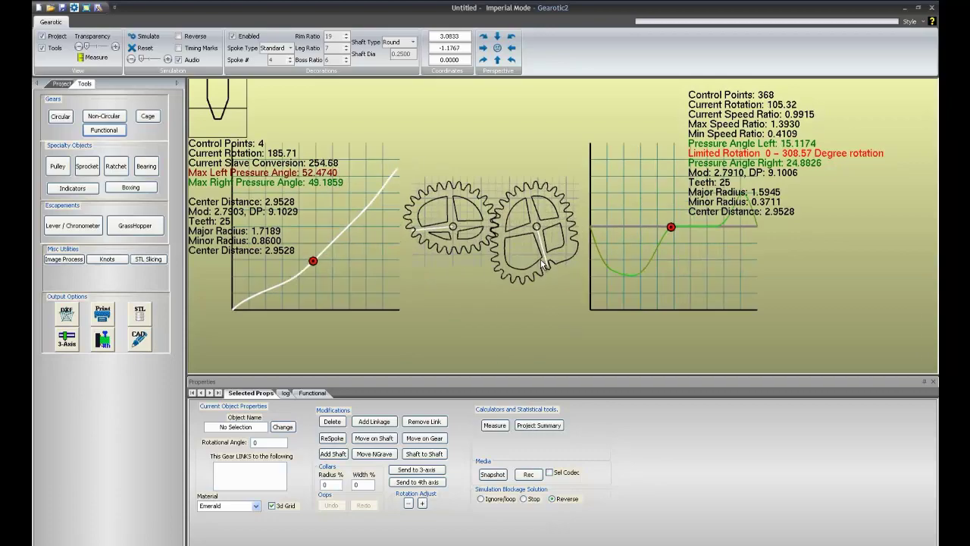
pyautogui.scroll(1, 542, 281)
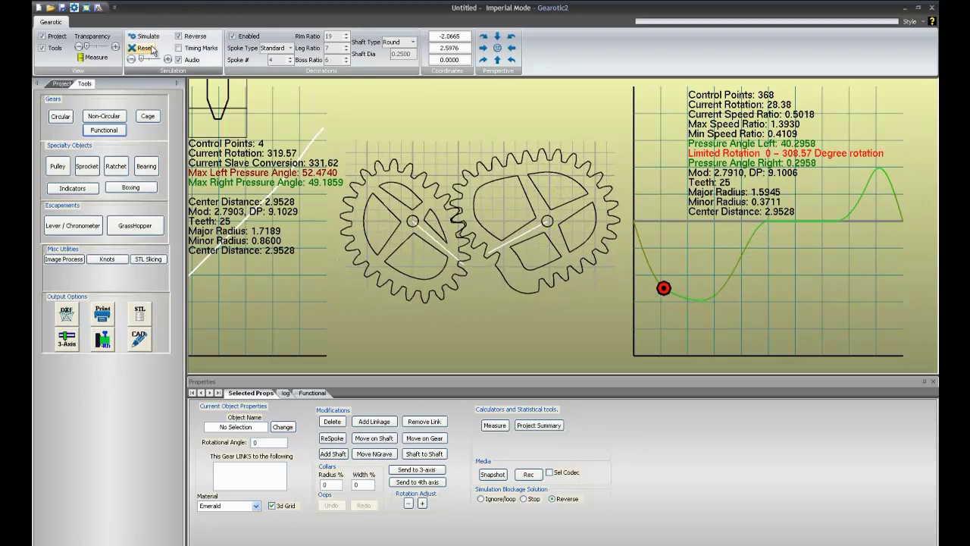
# Stop and reset the simulation, then turn on KnotEdit in the Functional settings.
pyautogui.click(149, 36)
pyautogui.click(144, 47)
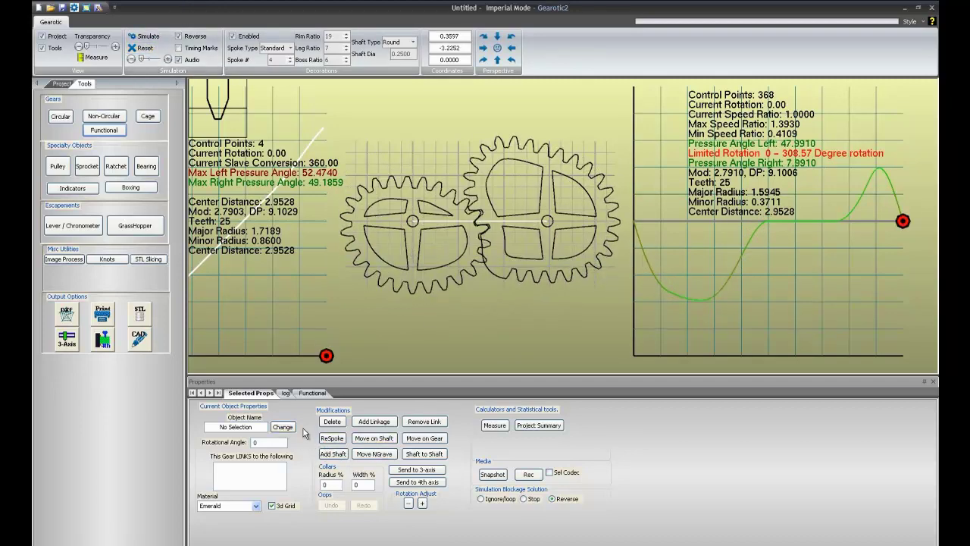
pyautogui.click(311, 392)
pyautogui.click(289, 444)
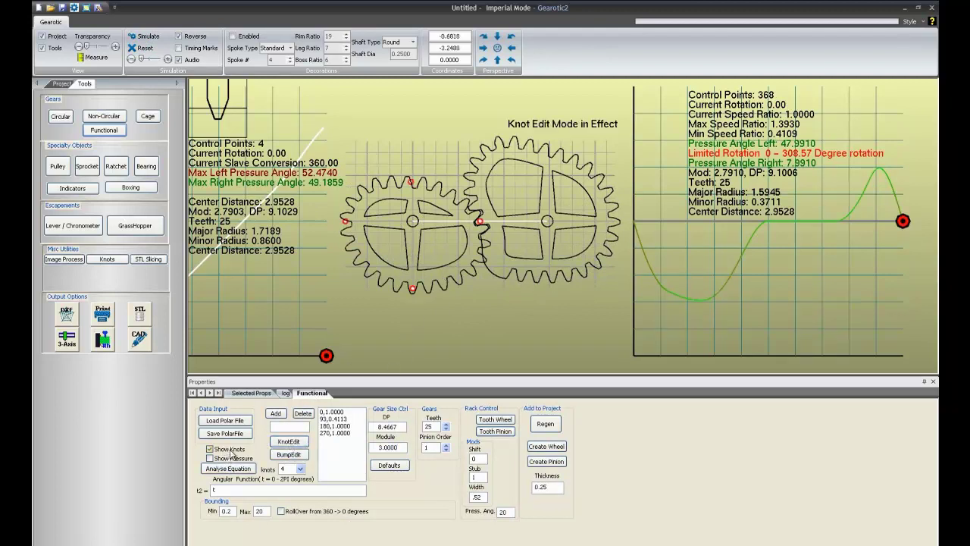
# Drag the left gear's knots into a lopsided outline, ending at 99°/1.8670 and 305°/0.6296.
pyautogui.moveTo(410, 185); pyautogui.dragTo(393, 143)
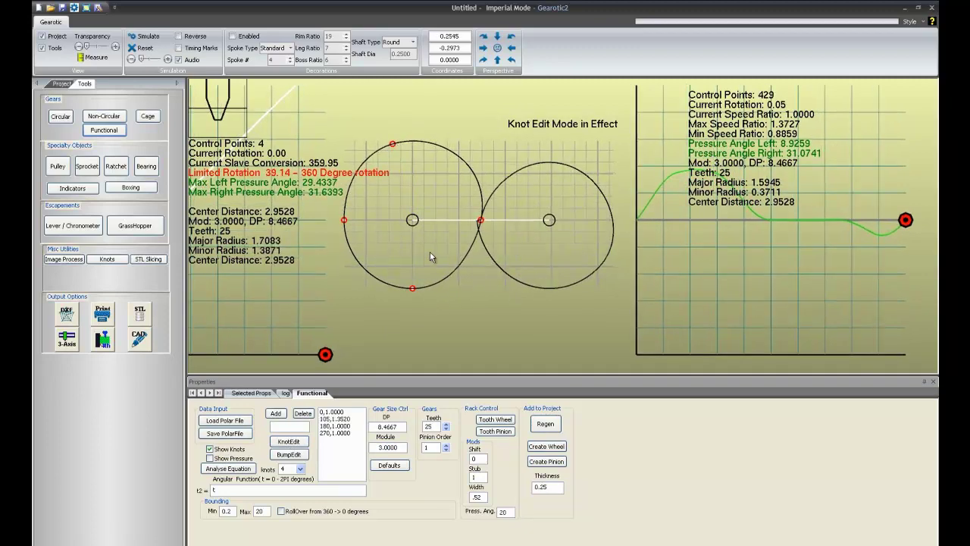
pyautogui.moveTo(412, 289); pyautogui.dragTo(460, 271)
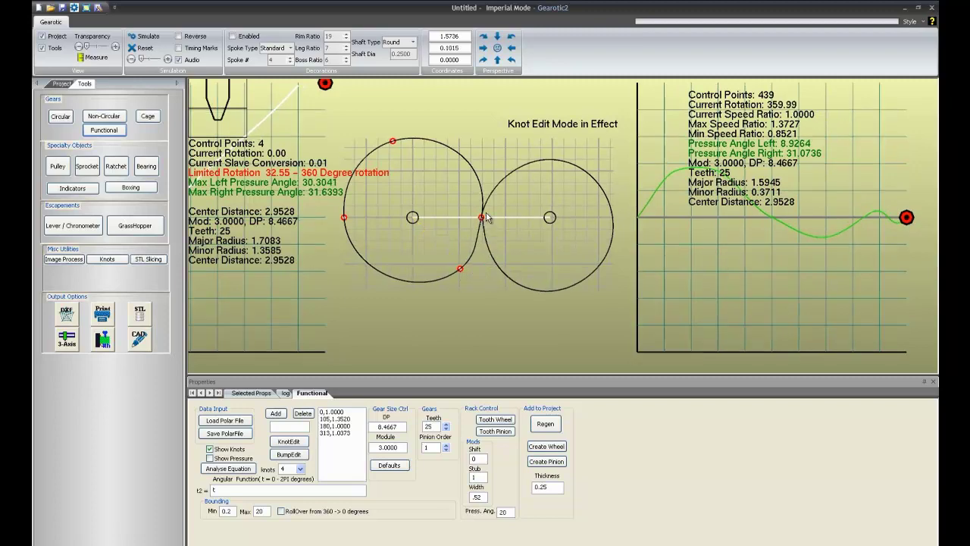
pyautogui.moveTo(485, 218); pyautogui.dragTo(491, 213)
pyautogui.scroll(5, 491, 214)
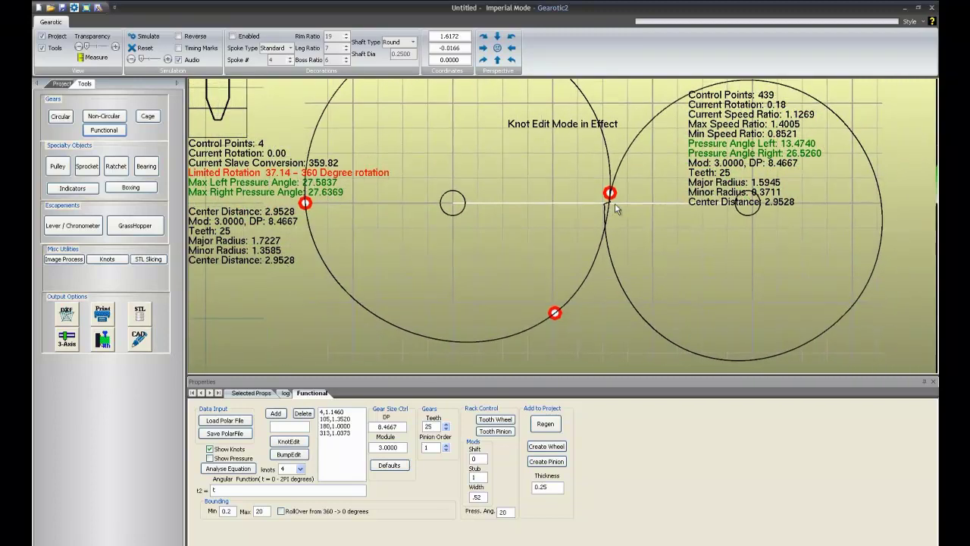
pyautogui.scroll(-5, 581, 256)
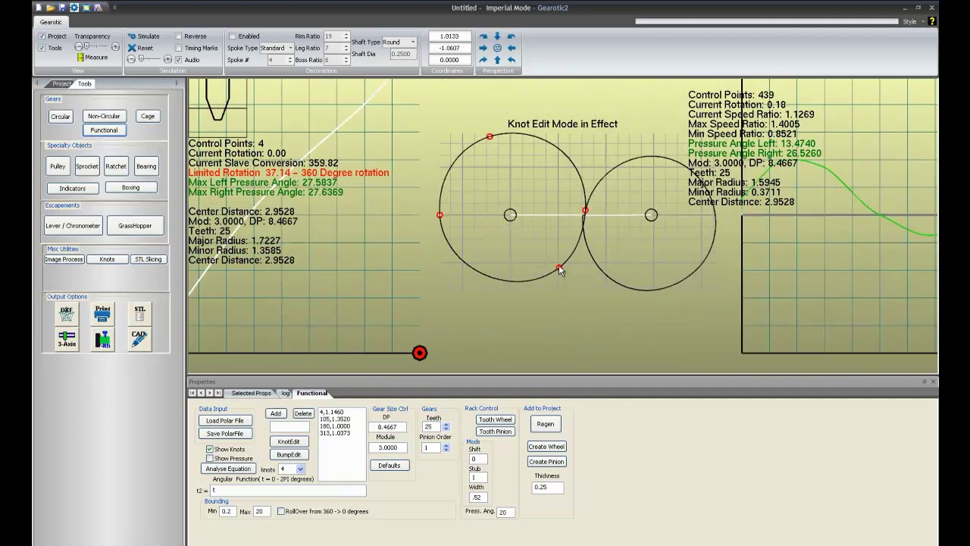
pyautogui.moveTo(559, 270); pyautogui.dragTo(542, 261)
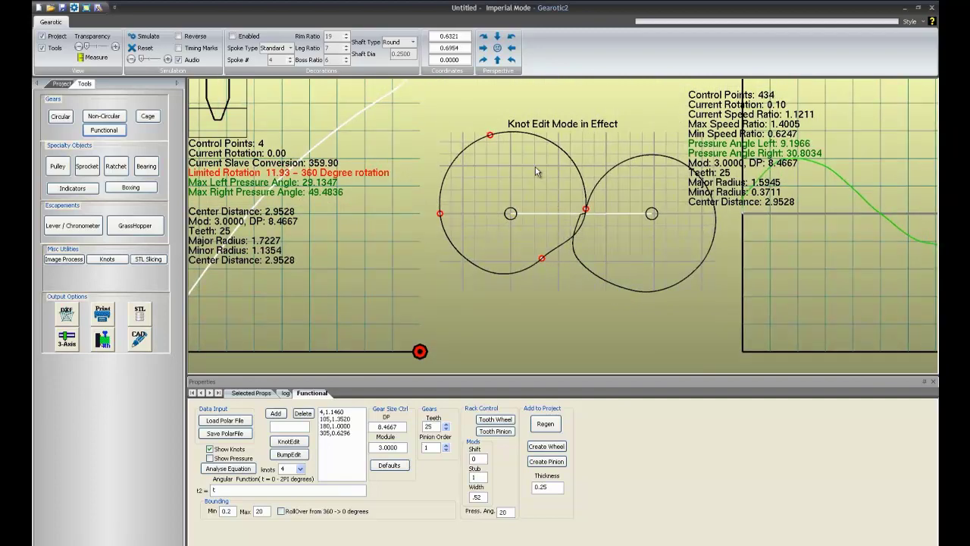
pyautogui.moveTo(491, 136); pyautogui.dragTo(500, 138)
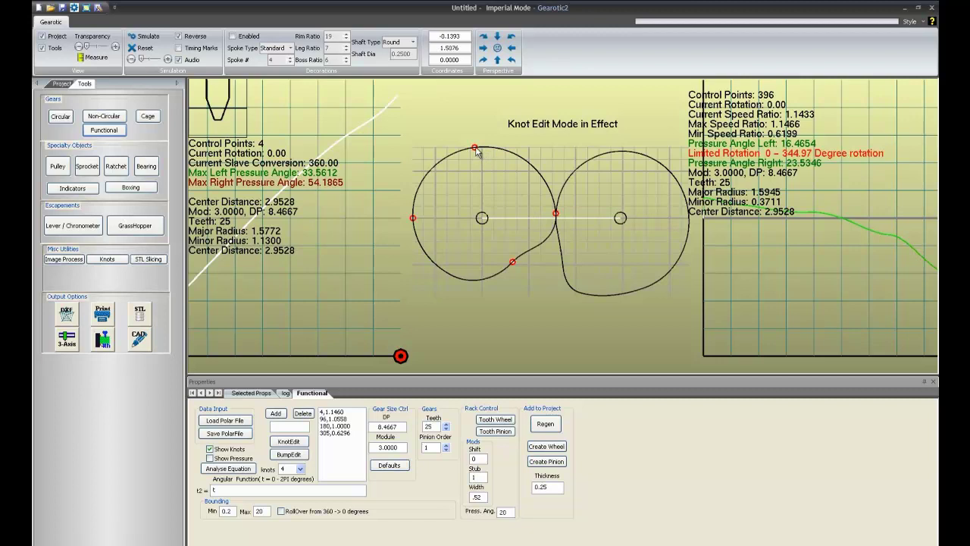
pyautogui.moveTo(475, 149); pyautogui.dragTo(470, 137)
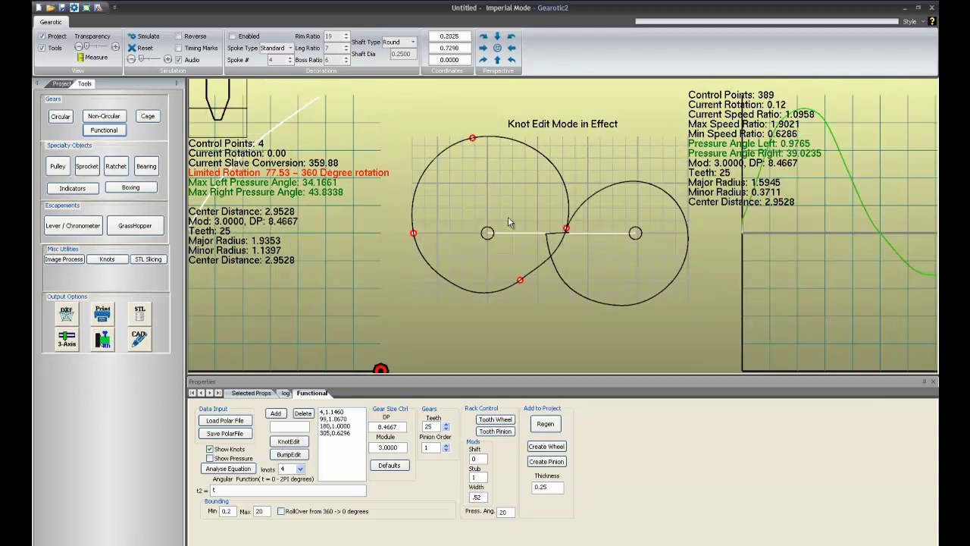
# Tooth the left wheel and repeatedly regenerate the follower pinion's teeth at module 2.7860.
pyautogui.click(495, 420)
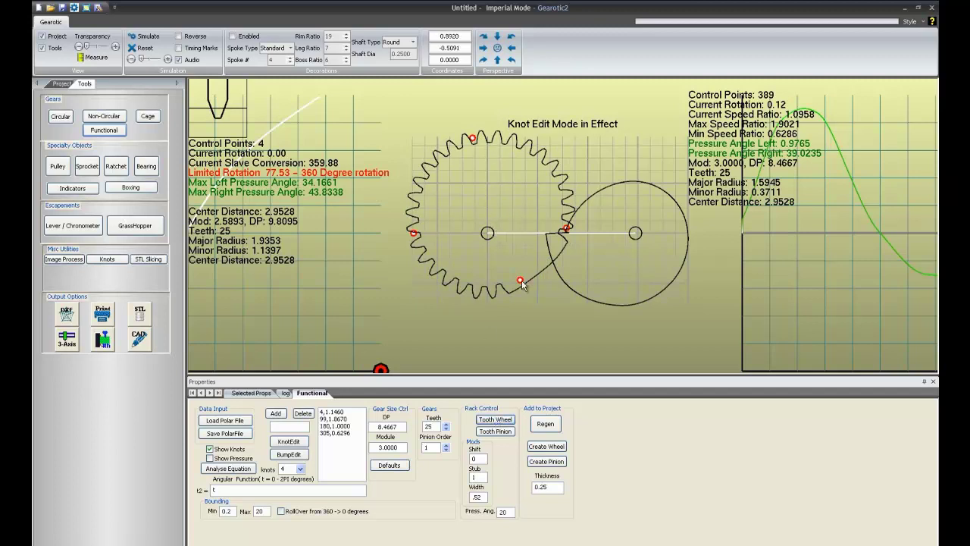
pyautogui.click(495, 433)
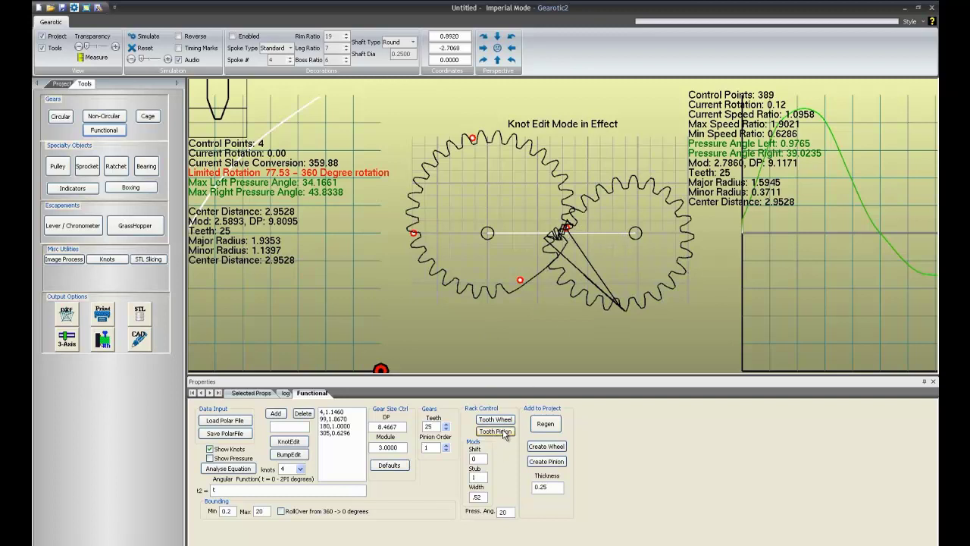
pyautogui.click(504, 433)
pyautogui.click(505, 433)
pyautogui.click(505, 434)
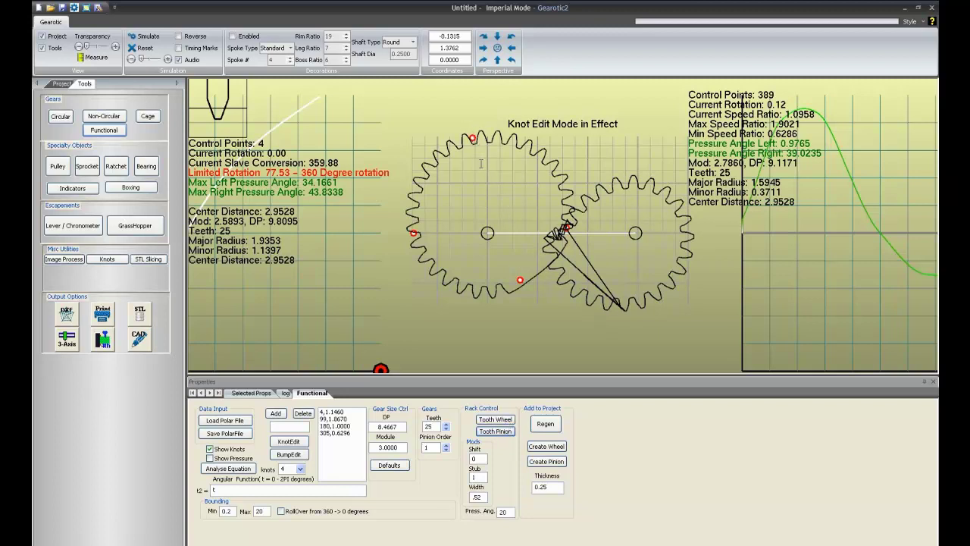
pyautogui.click(490, 423)
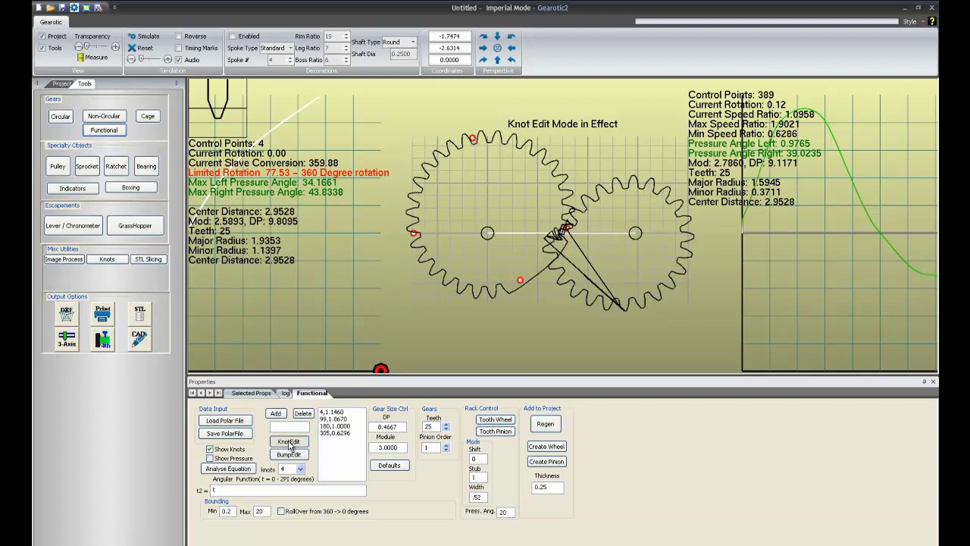
# Pull the top knot inward to 96°/0.8303 and retooth both gears, giving speed ratio 0.6156–1.1668.
pyautogui.moveTo(473, 141); pyautogui.dragTo(489, 178)
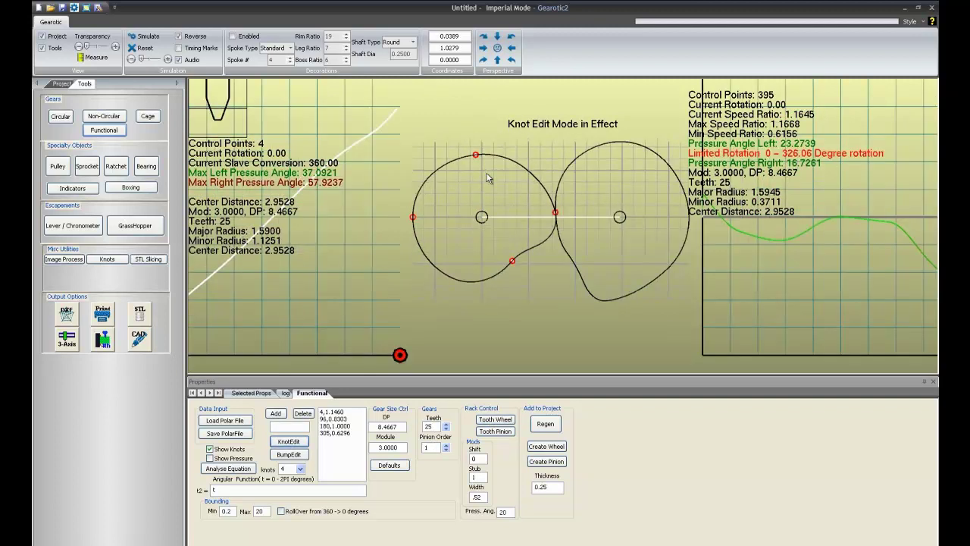
pyautogui.click(500, 431)
pyautogui.click(504, 433)
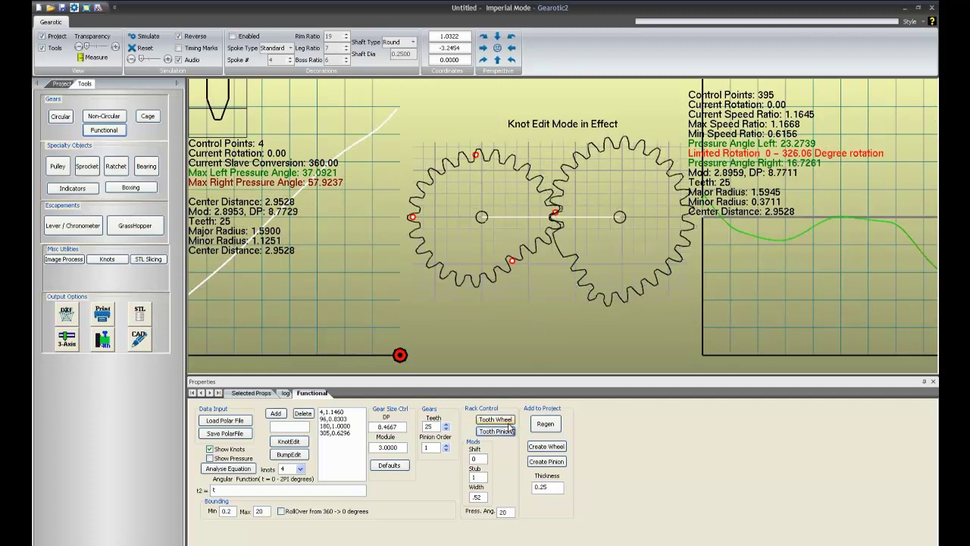
pyautogui.scroll(4, 548, 264)
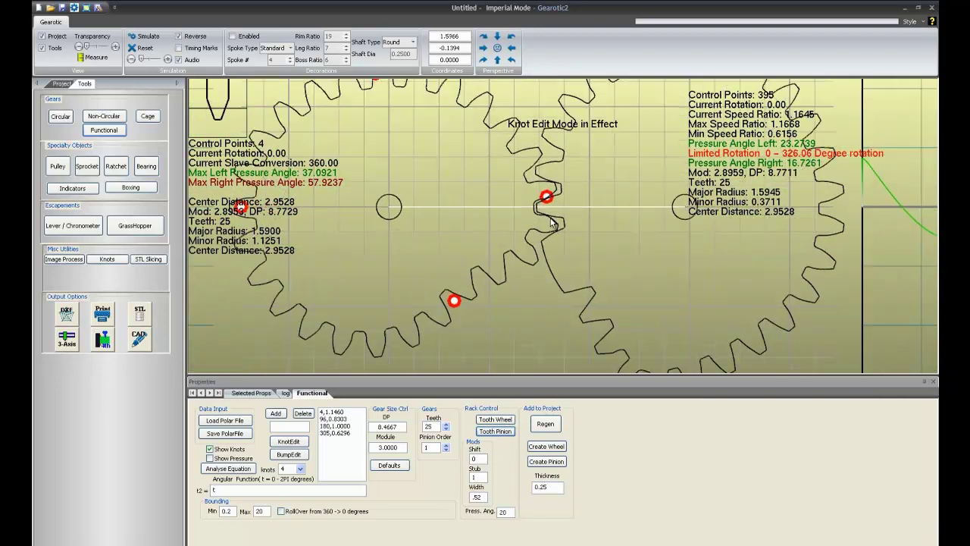
pyautogui.scroll(-3, 553, 254)
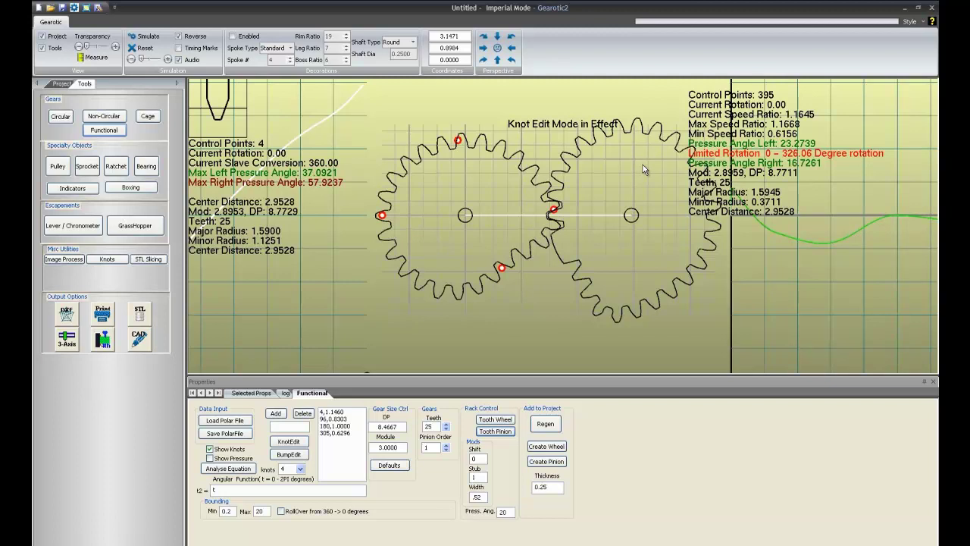
# Enable decorations with 4 spokes on both gears and zoom around to inspect them.
pyautogui.click(233, 35)
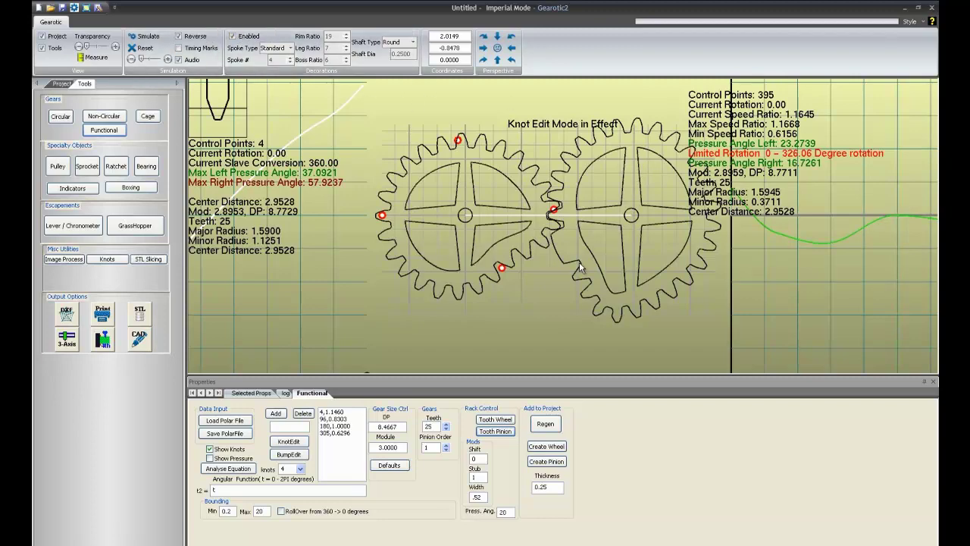
pyautogui.scroll(-3, 579, 261)
pyautogui.scroll(2, 564, 298)
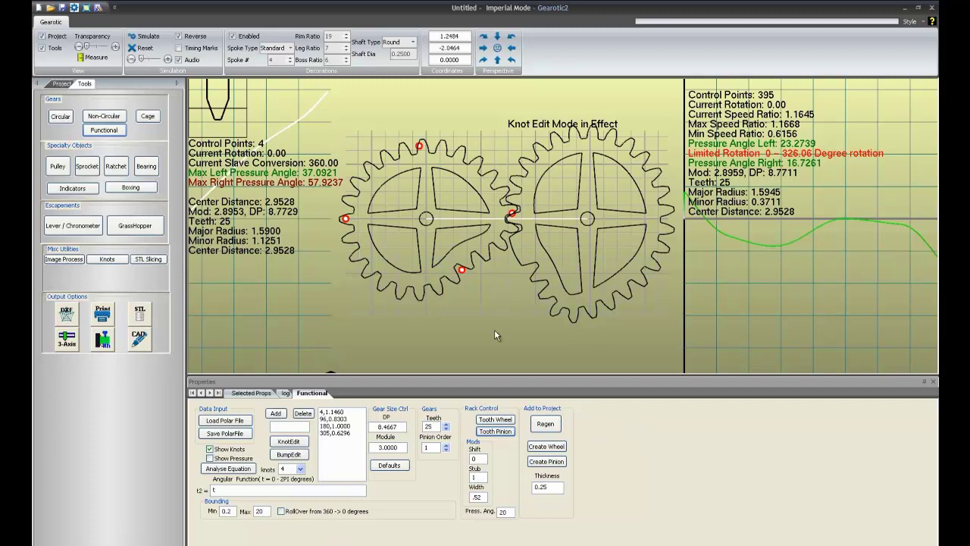
pyautogui.scroll(-1, 515, 274)
pyautogui.scroll(4, 509, 264)
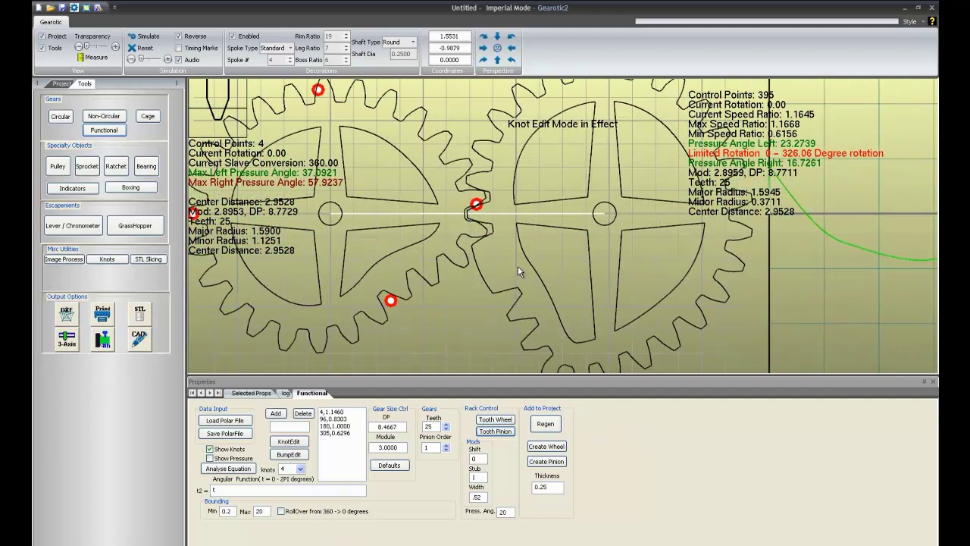
pyautogui.scroll(-3, 518, 265)
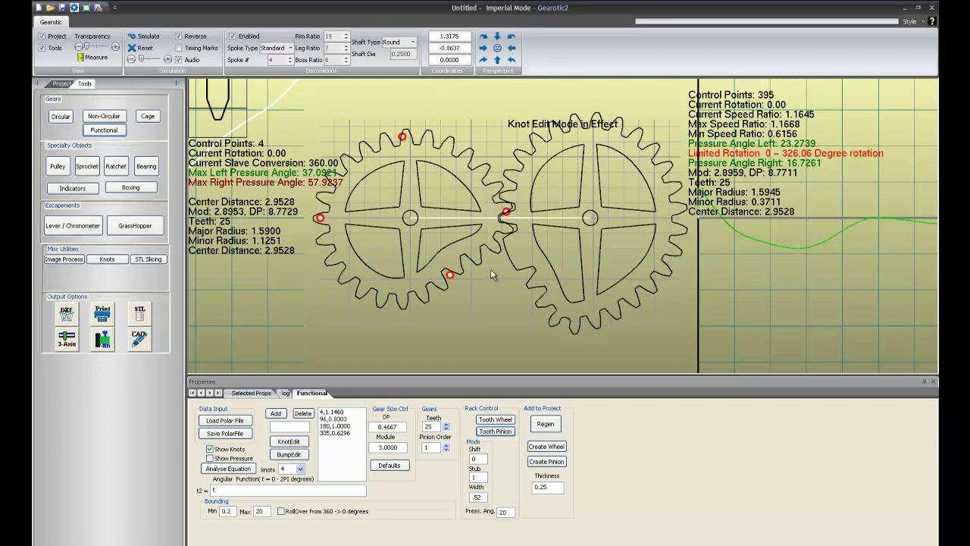
pyautogui.moveTo(486, 217); pyautogui.dragTo(500, 222, button='middle')
pyautogui.scroll(-1, 500, 223)
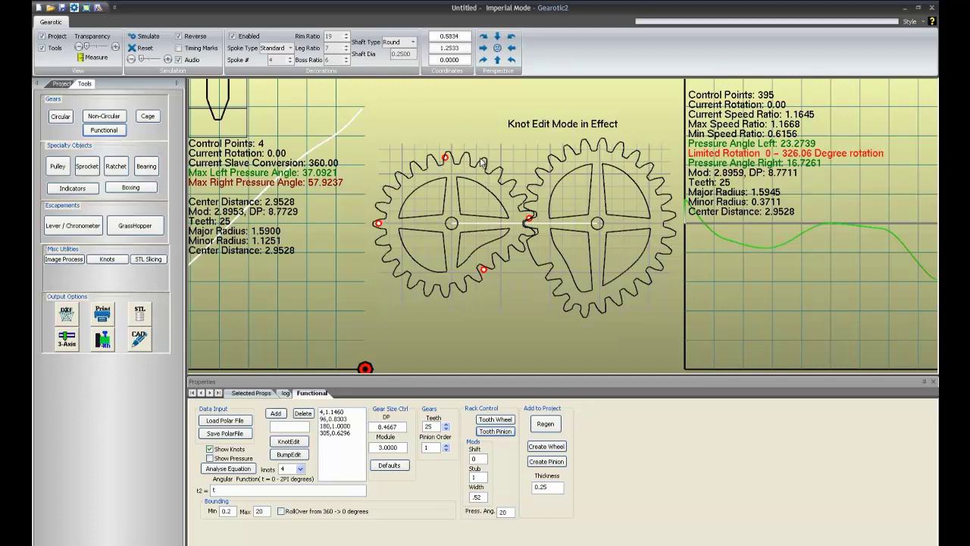
pyautogui.scroll(-2, 485, 174)
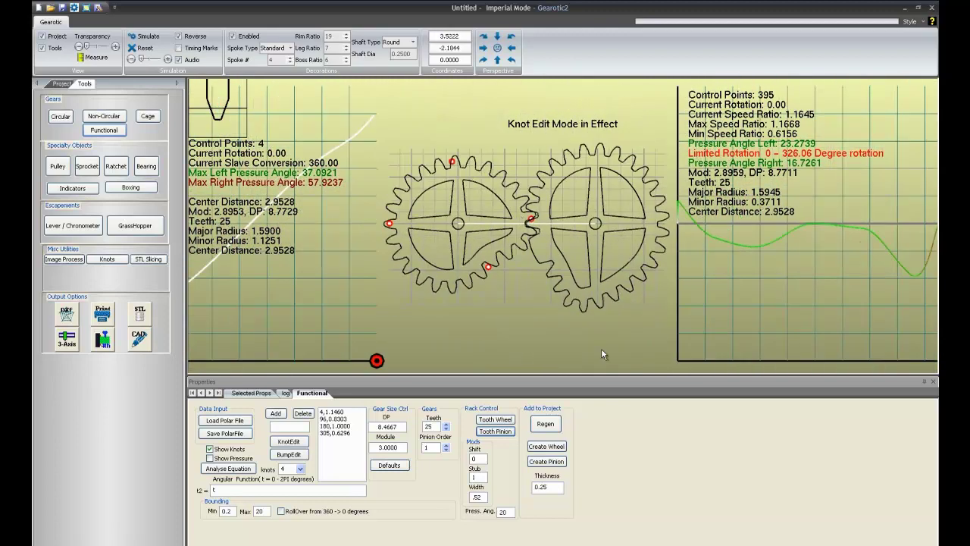
pyautogui.click(503, 426)
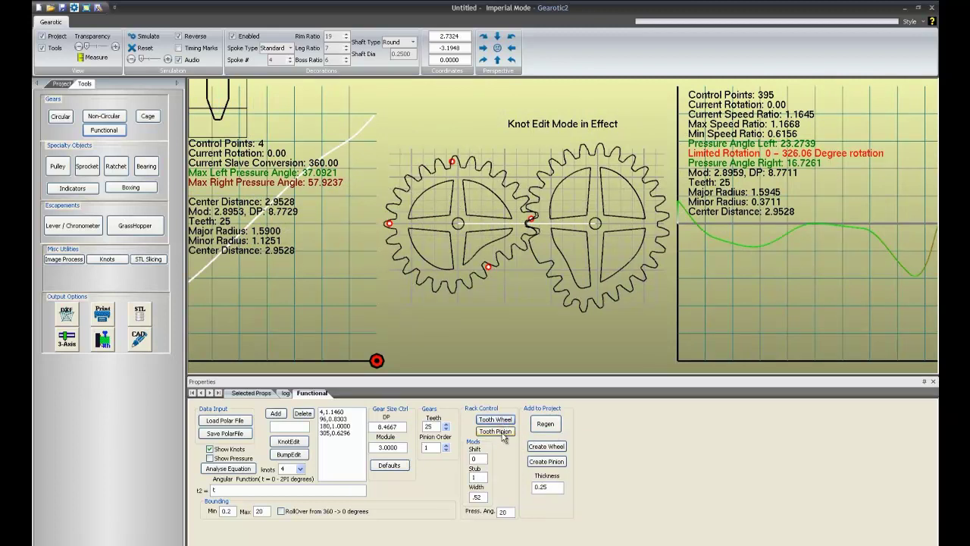
pyautogui.click(502, 433)
pyautogui.click(492, 419)
pyautogui.click(497, 419)
pyautogui.scroll(-3, 589, 213)
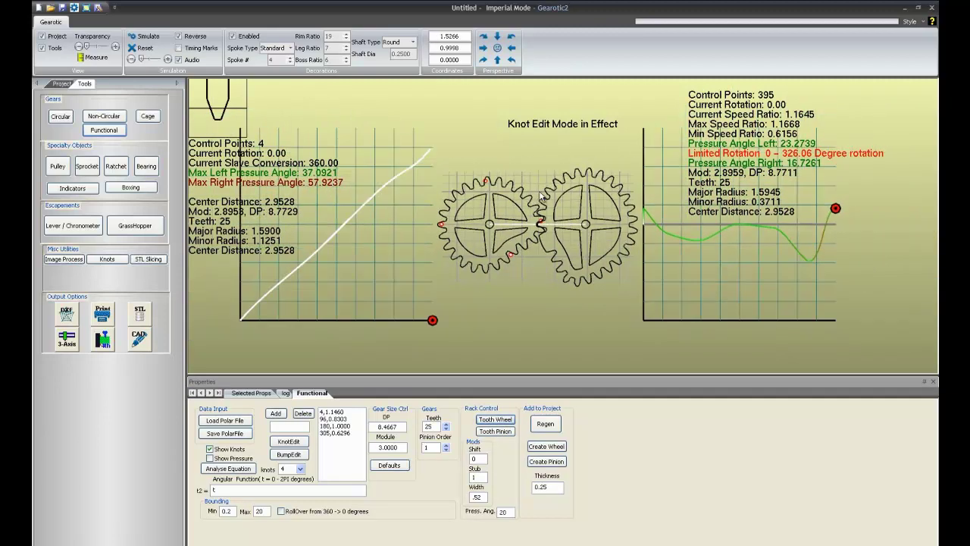
pyautogui.scroll(1, 541, 195)
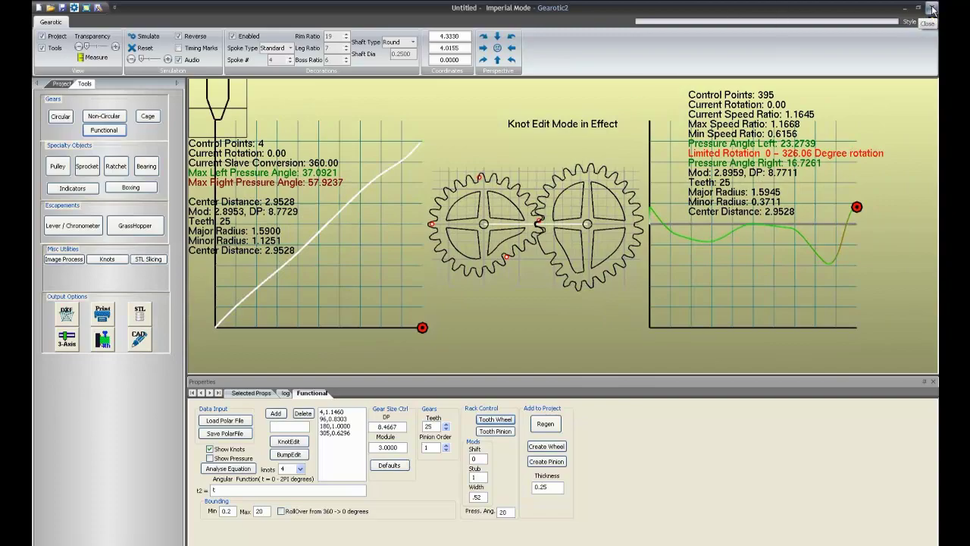